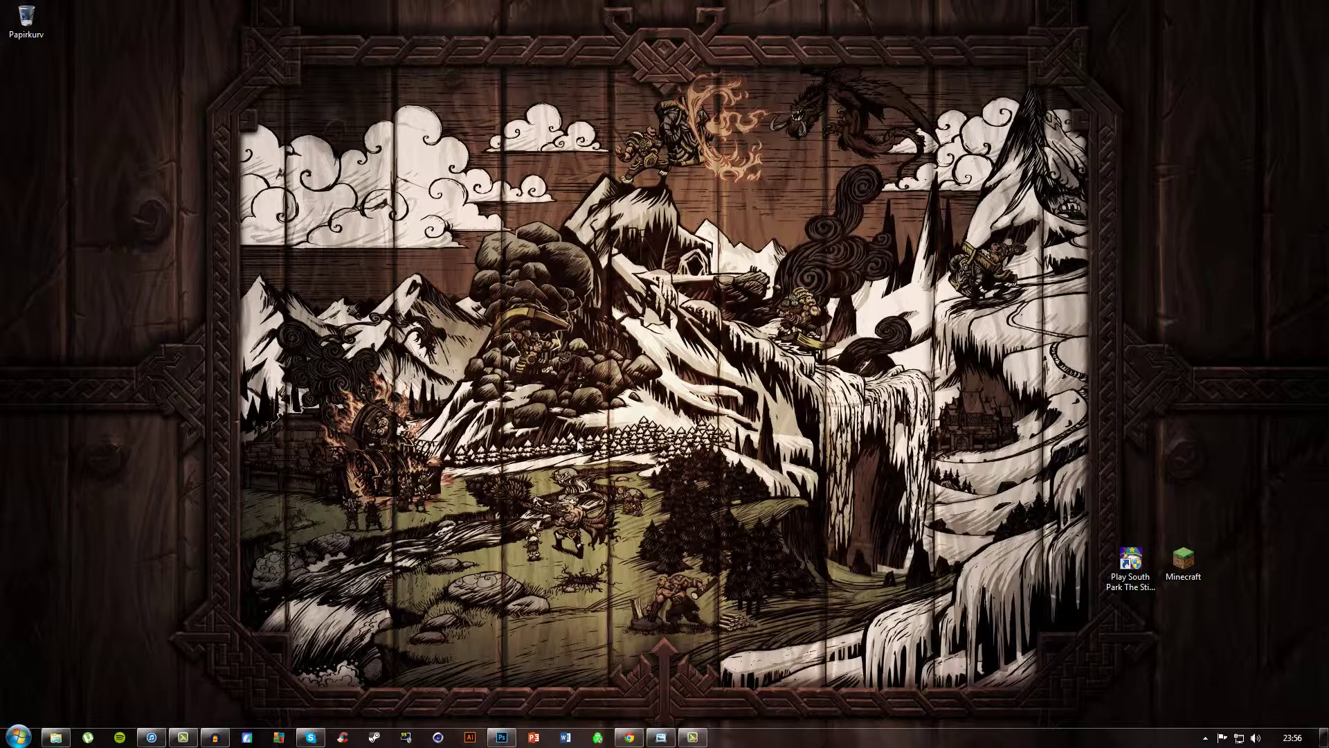
- Bring Photoshop back and cycle through the Untitled-1, -2 and -3 tabs, ending on Untitled-3
left_click(661, 737)
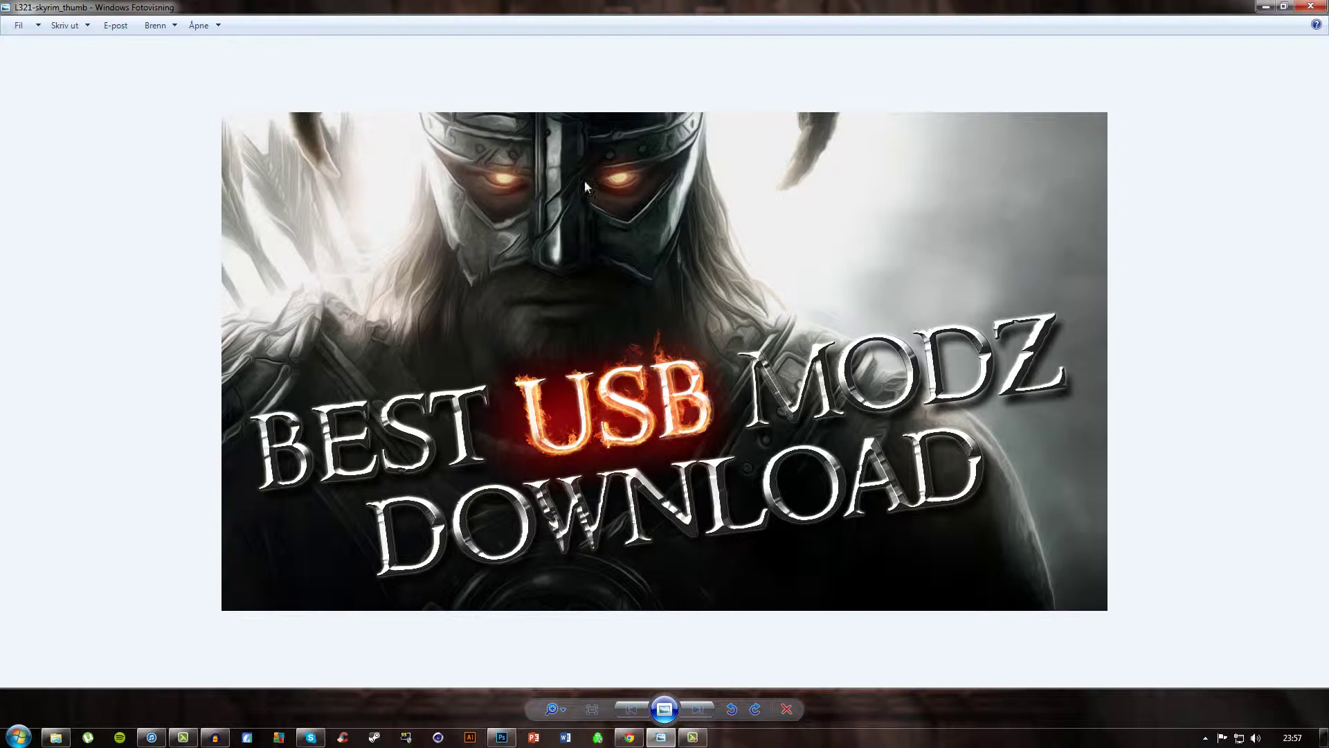
left_click(1265, 6)
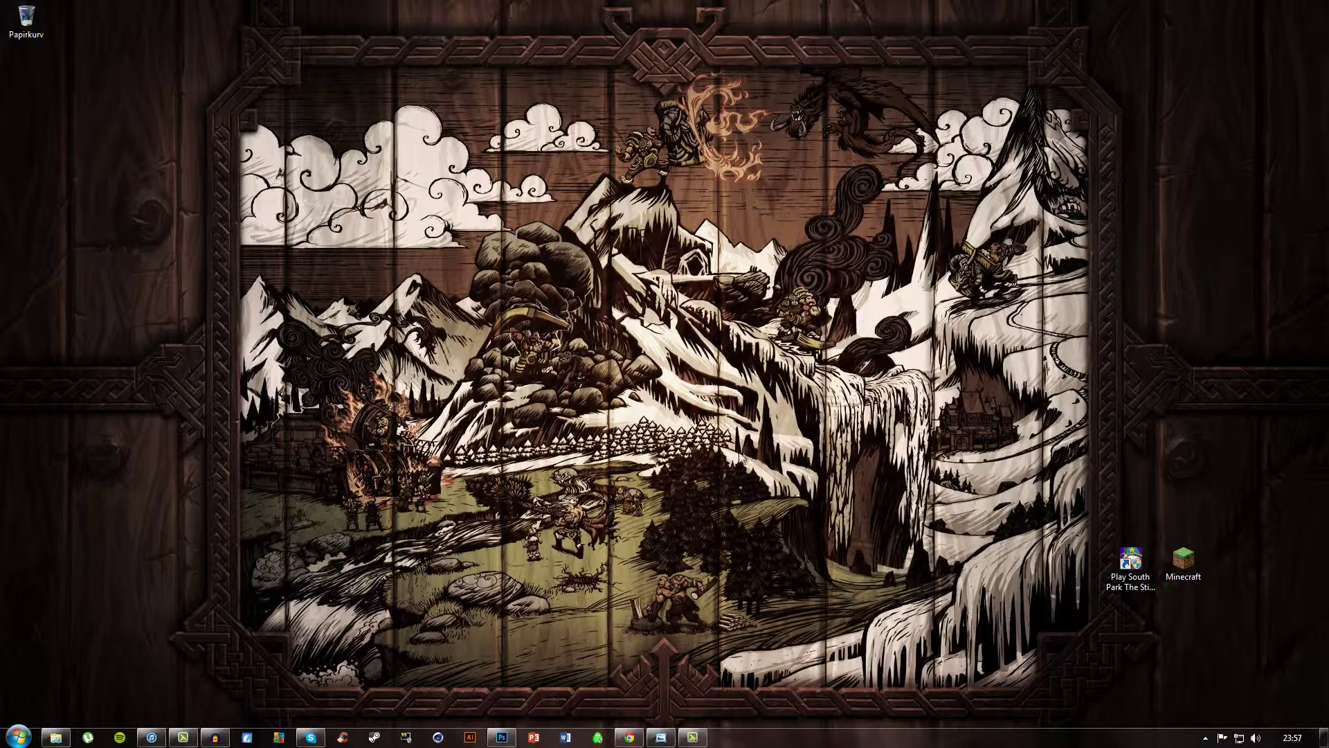
left_click(502, 738)
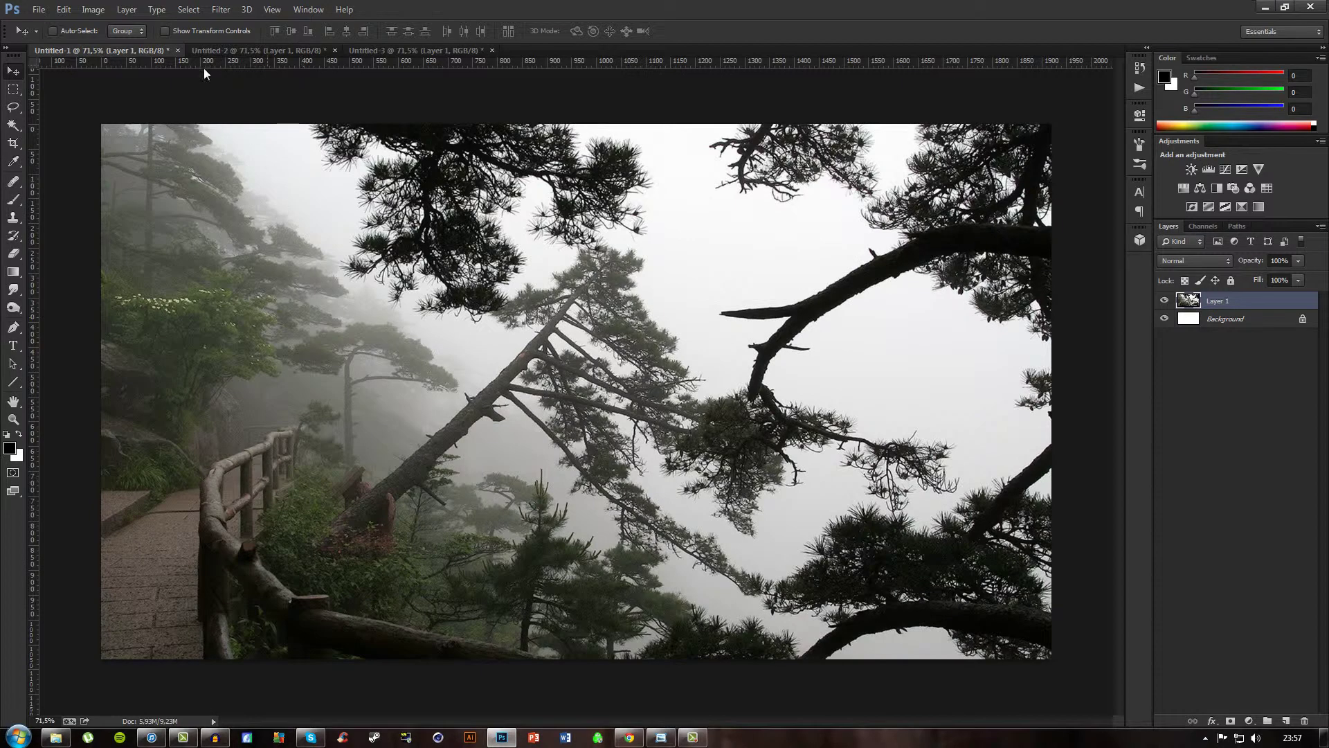
left_click(263, 53)
left_click(385, 49)
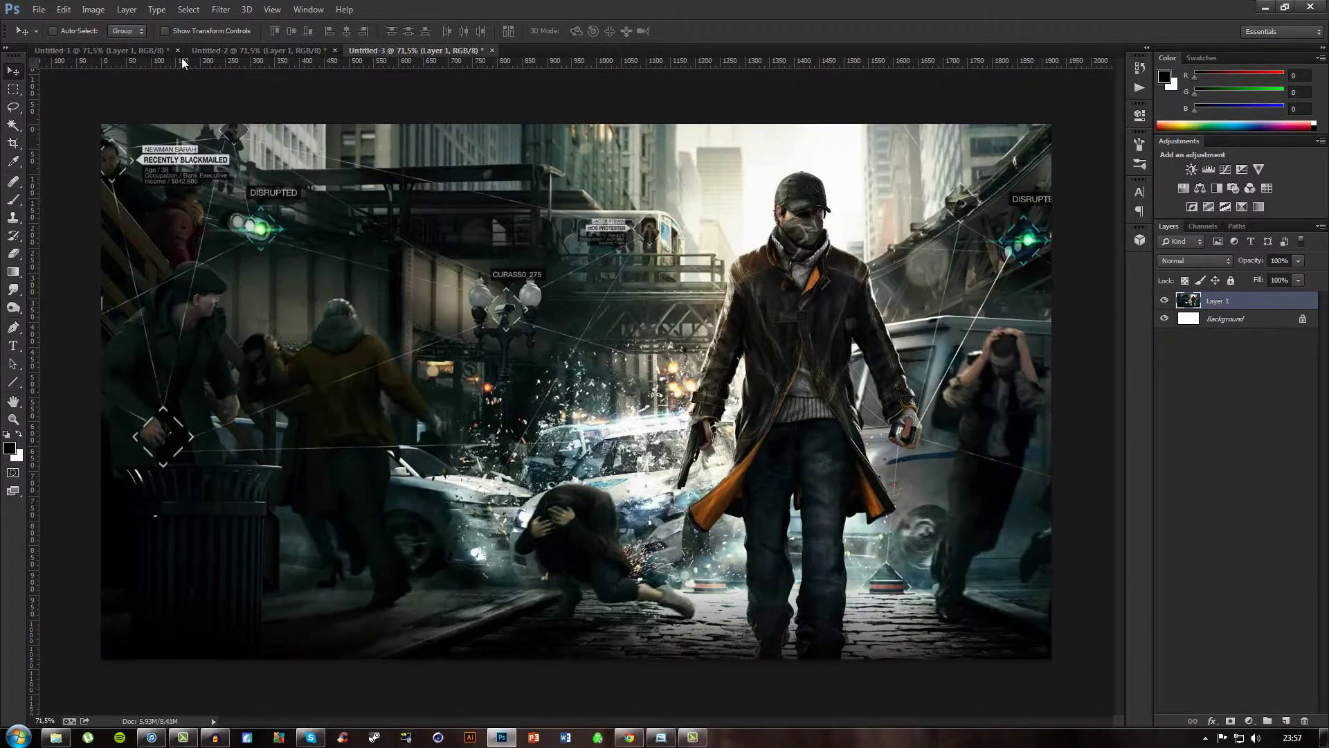
left_click(119, 51)
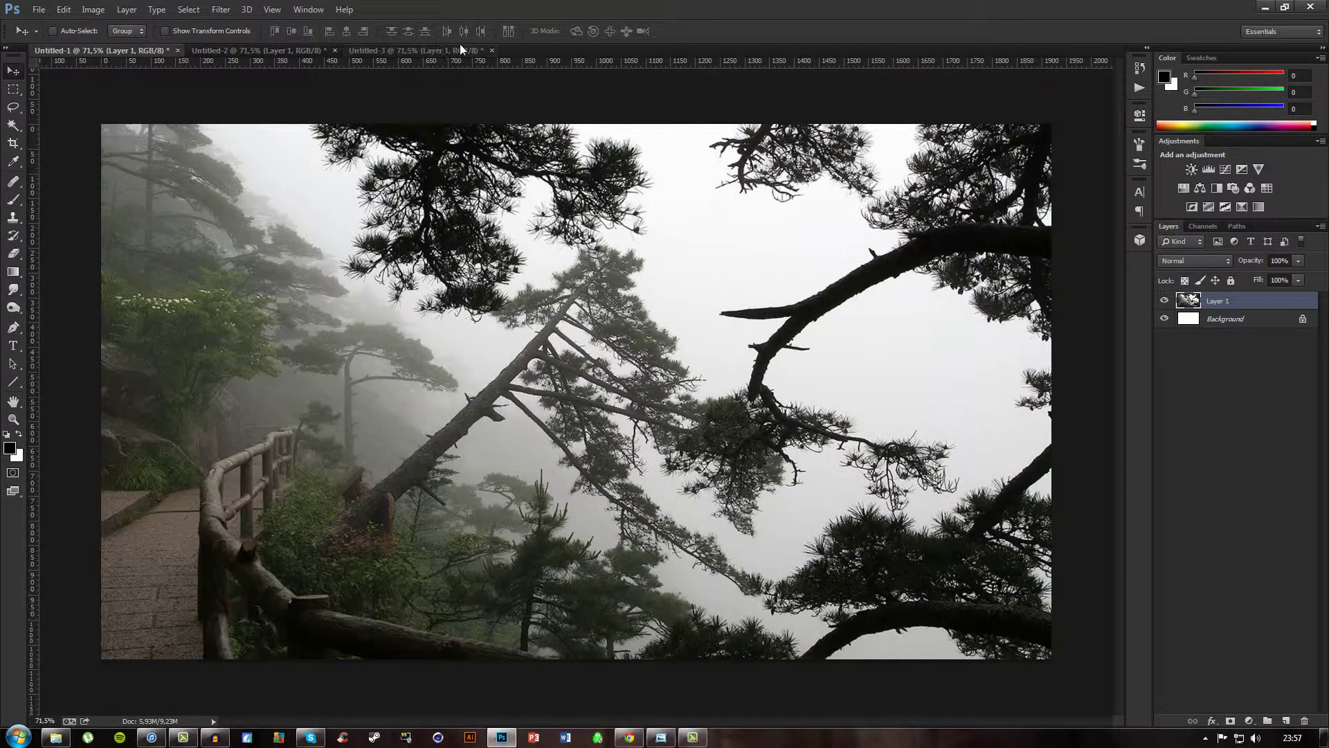
left_click(438, 49)
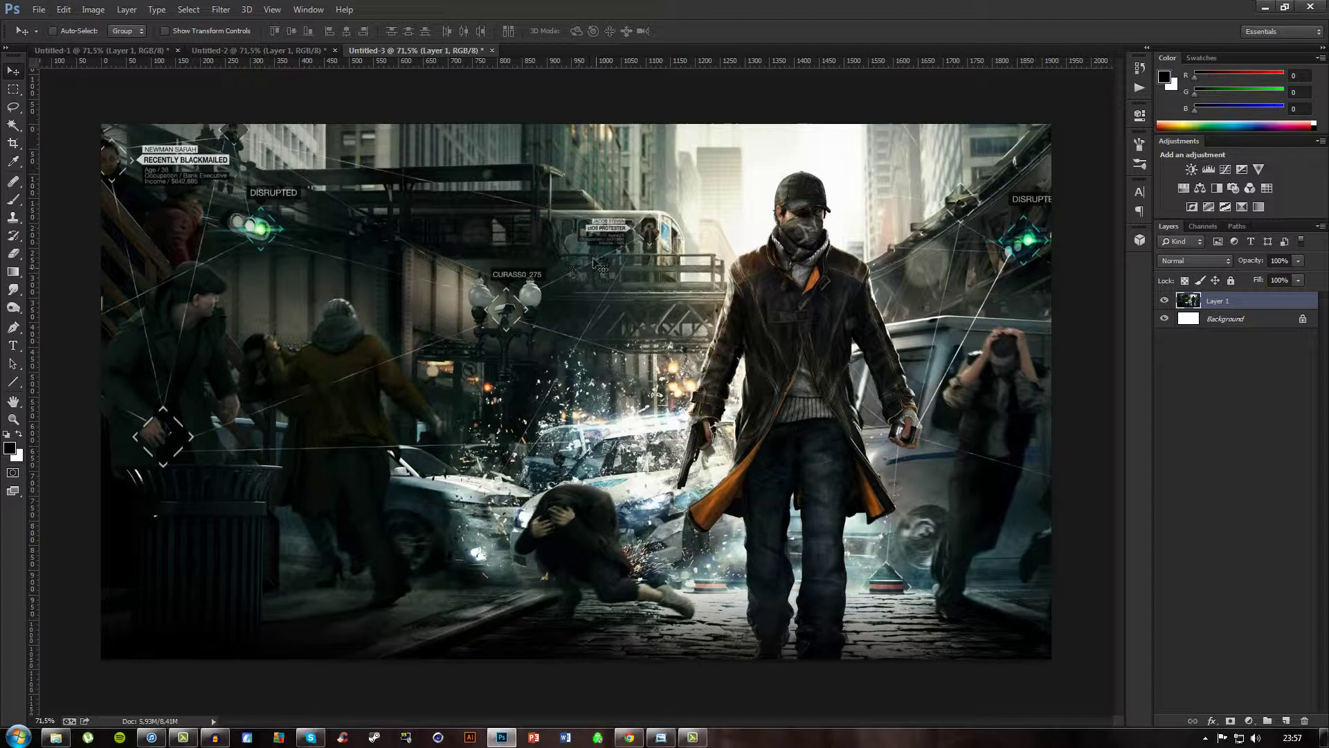
- Add an S-shaped Curves adjustment layer to the misty forest photo Untitled-1
left_click(105, 54)
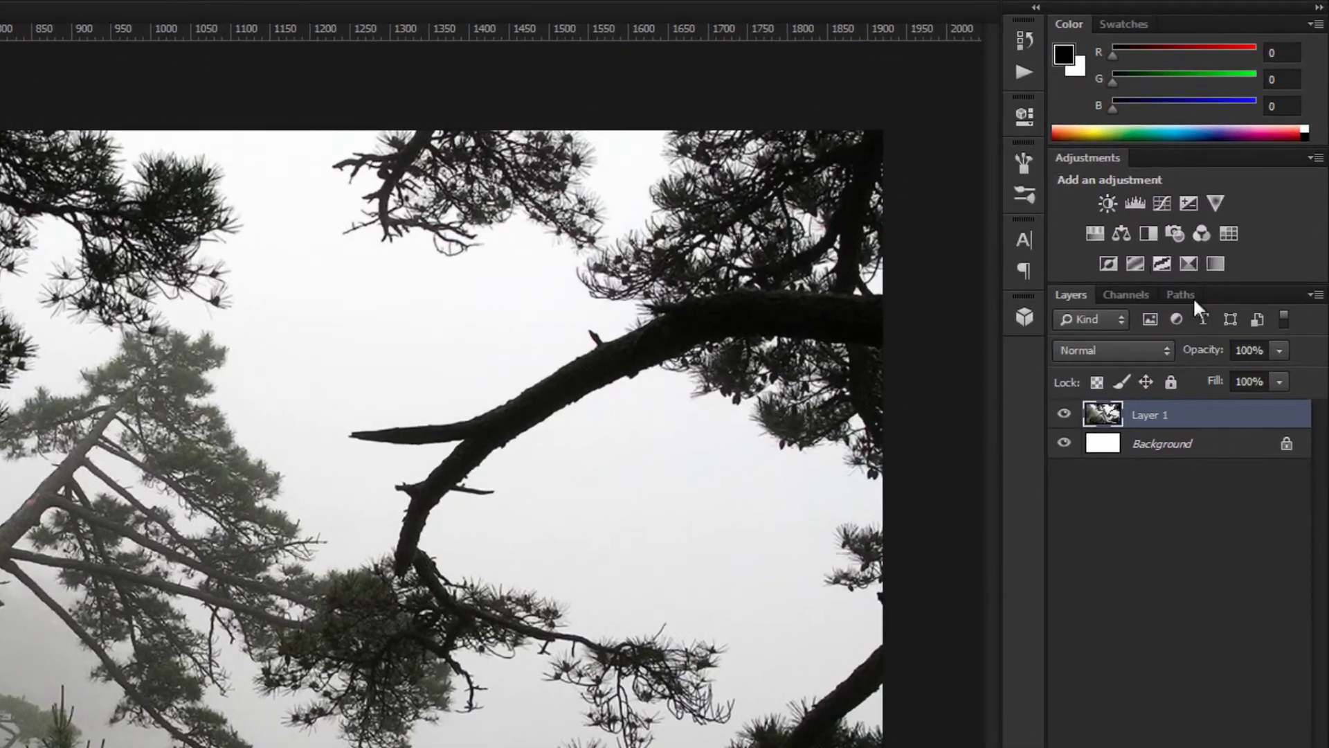
left_click(1162, 203)
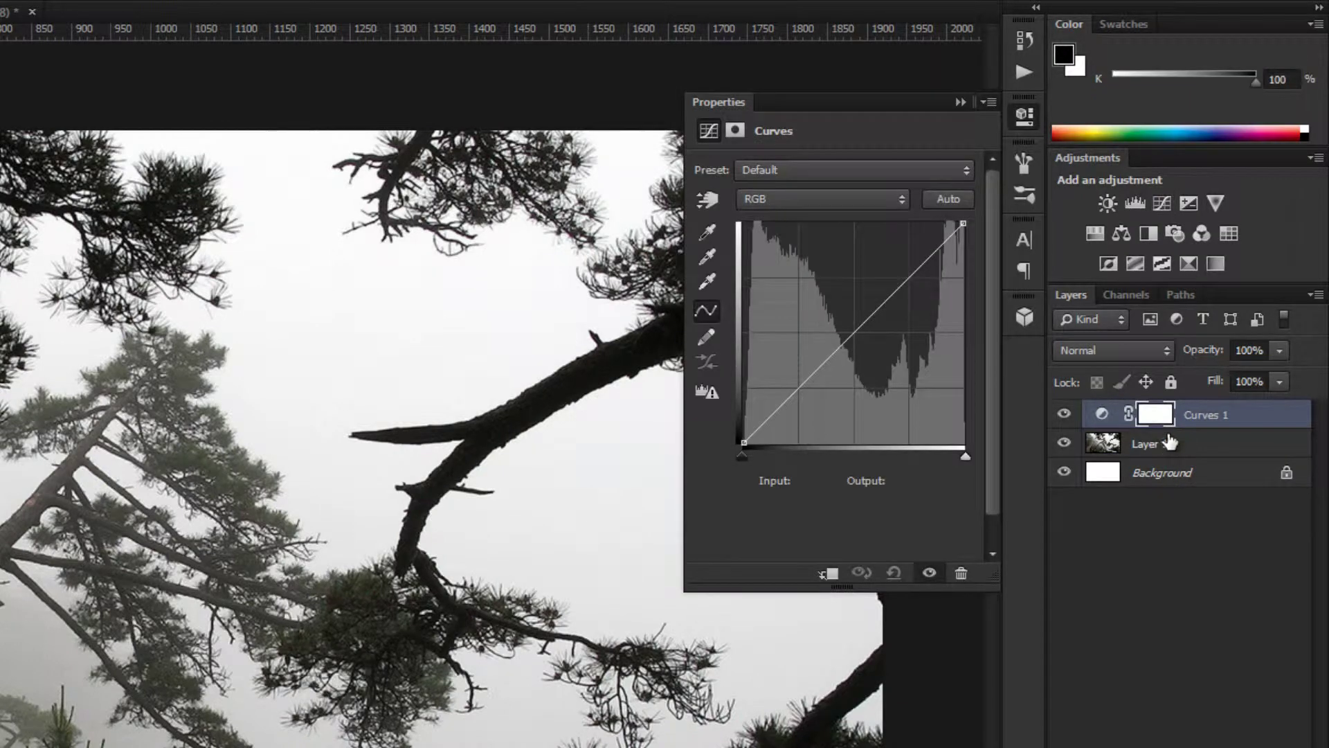
left_click_drag(809, 378, 809, 393)
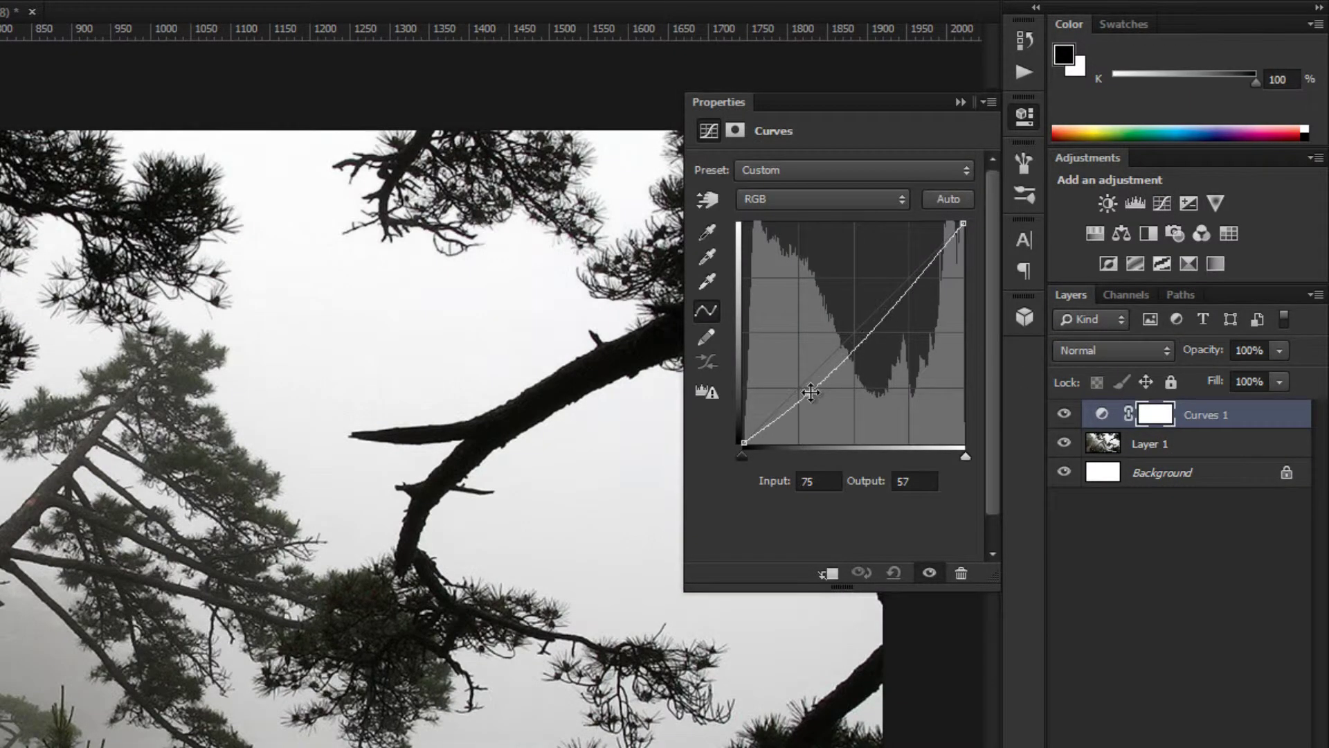
mouse_move(906, 282)
left_mouse_down()
mouse_move(936, 288)
mouse_move(909, 272)
left_mouse_up()
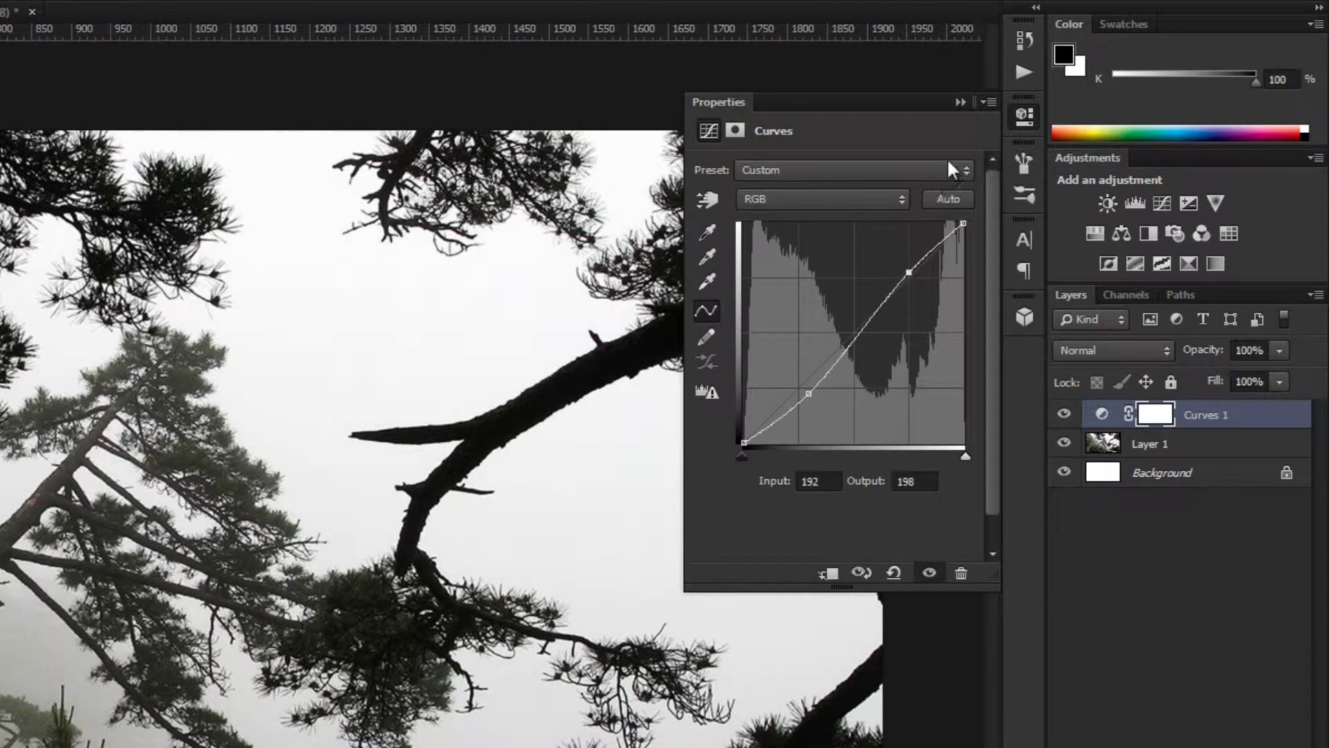
left_click(961, 102)
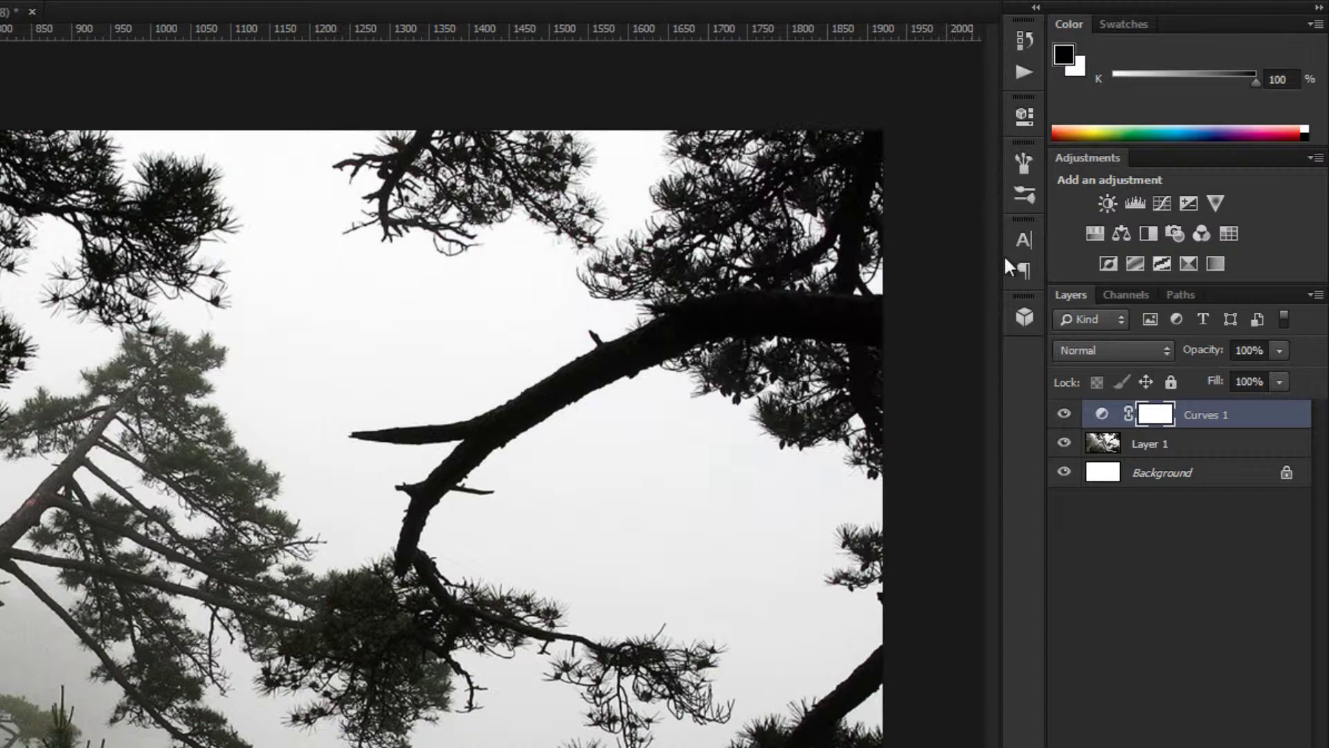
left_click(1066, 416)
left_click(1066, 416)
- Add a Brightness/Contrast layer with brightness -25 and contrast 44
left_click(1110, 204)
left_click_drag(829, 229, 791, 223)
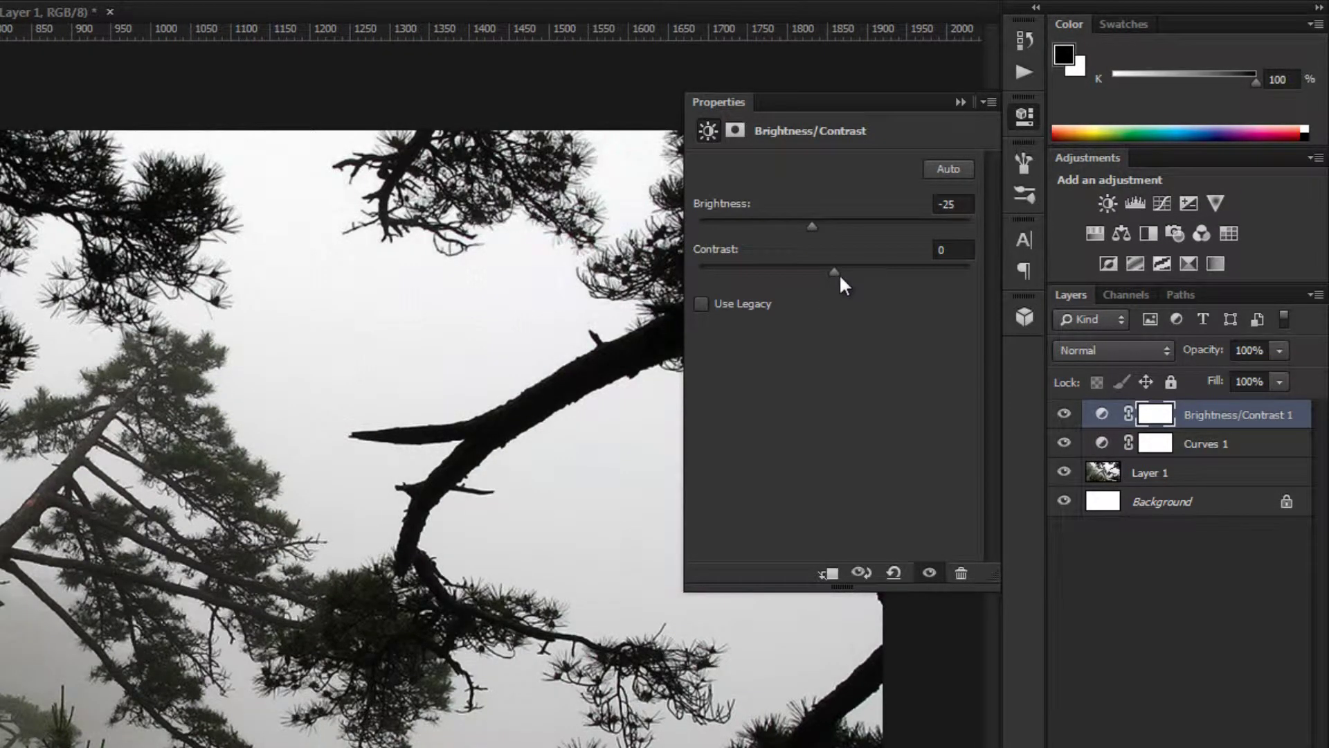
left_click_drag(839, 273, 892, 272)
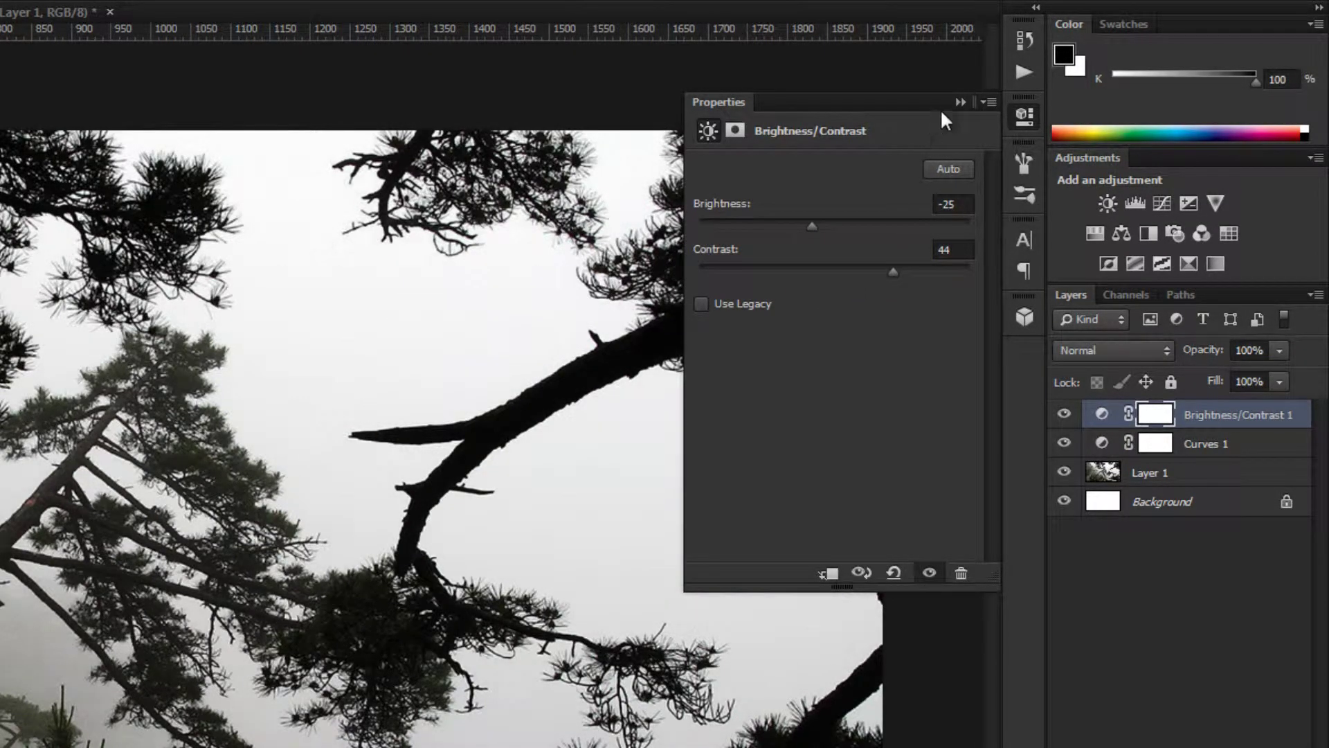
left_click(1025, 115)
- Add a Hue/Saturation layer with saturation raised to +25
left_click(1097, 231)
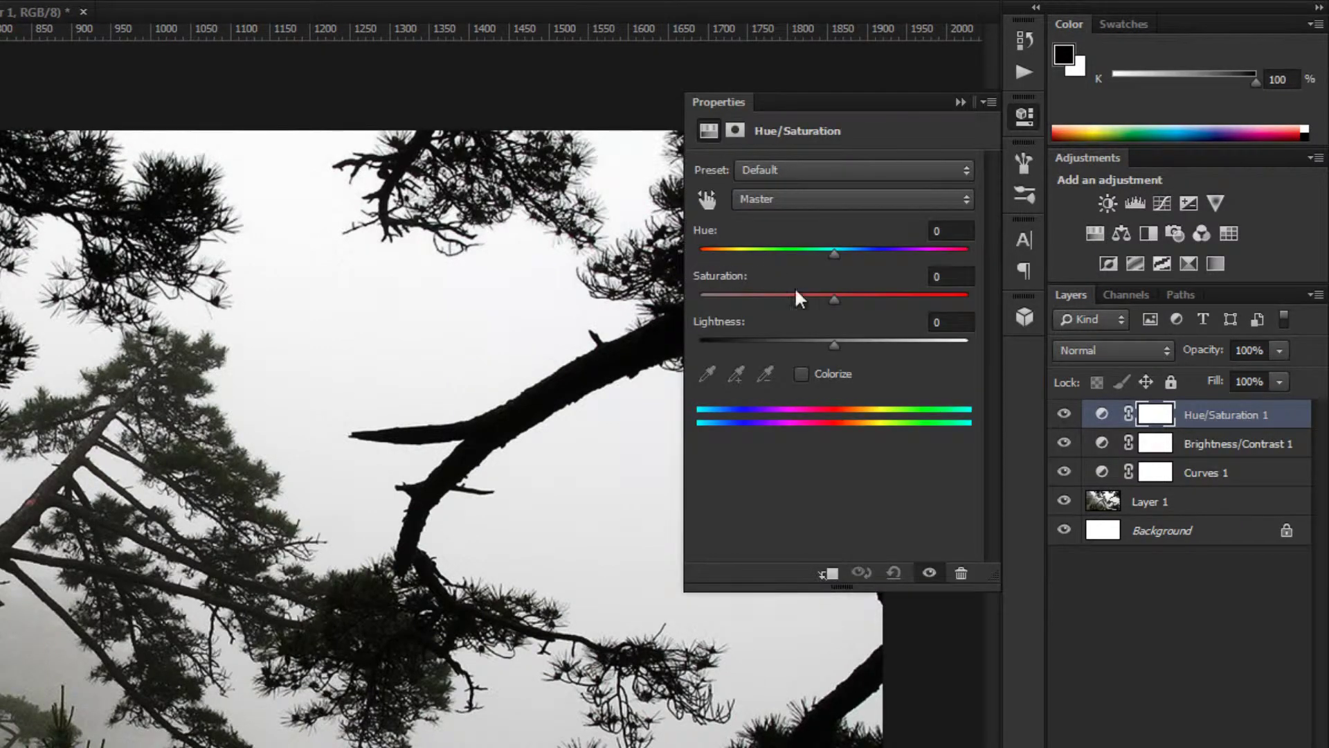
left_click_drag(836, 298, 873, 311)
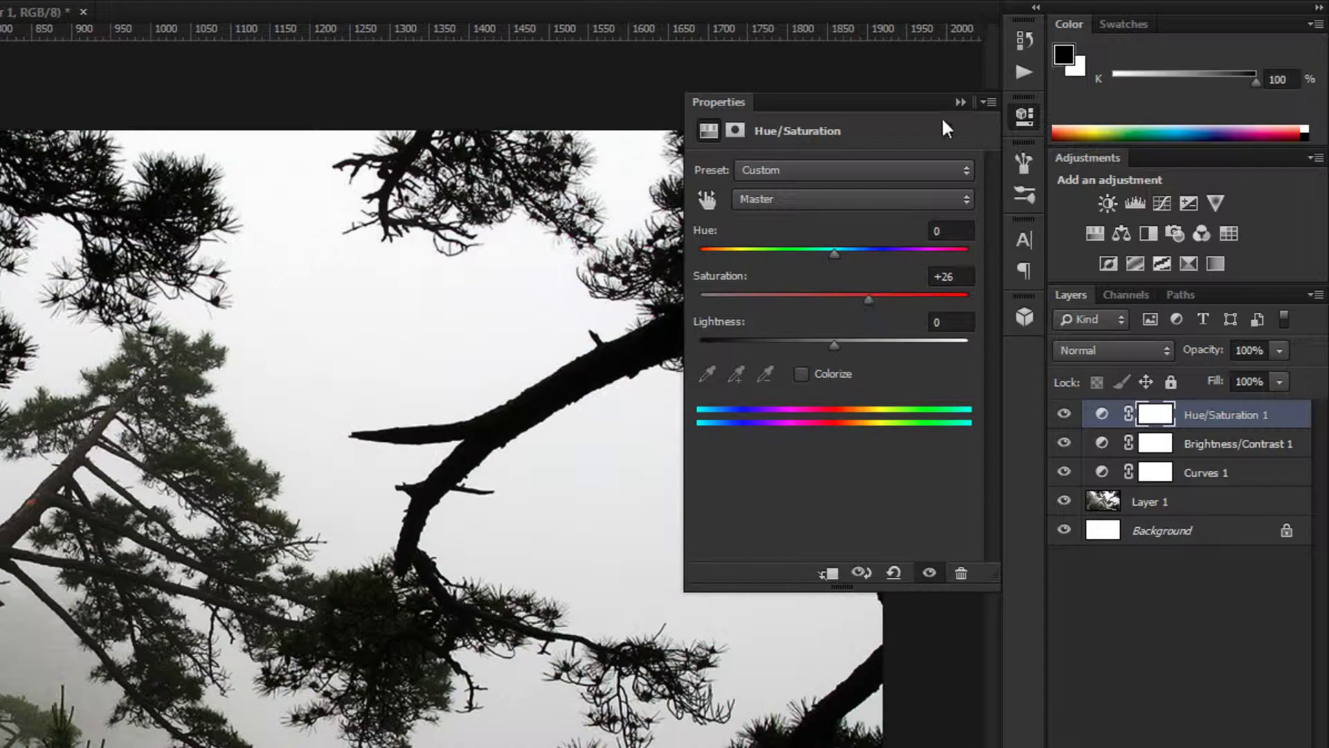
left_click(958, 278)
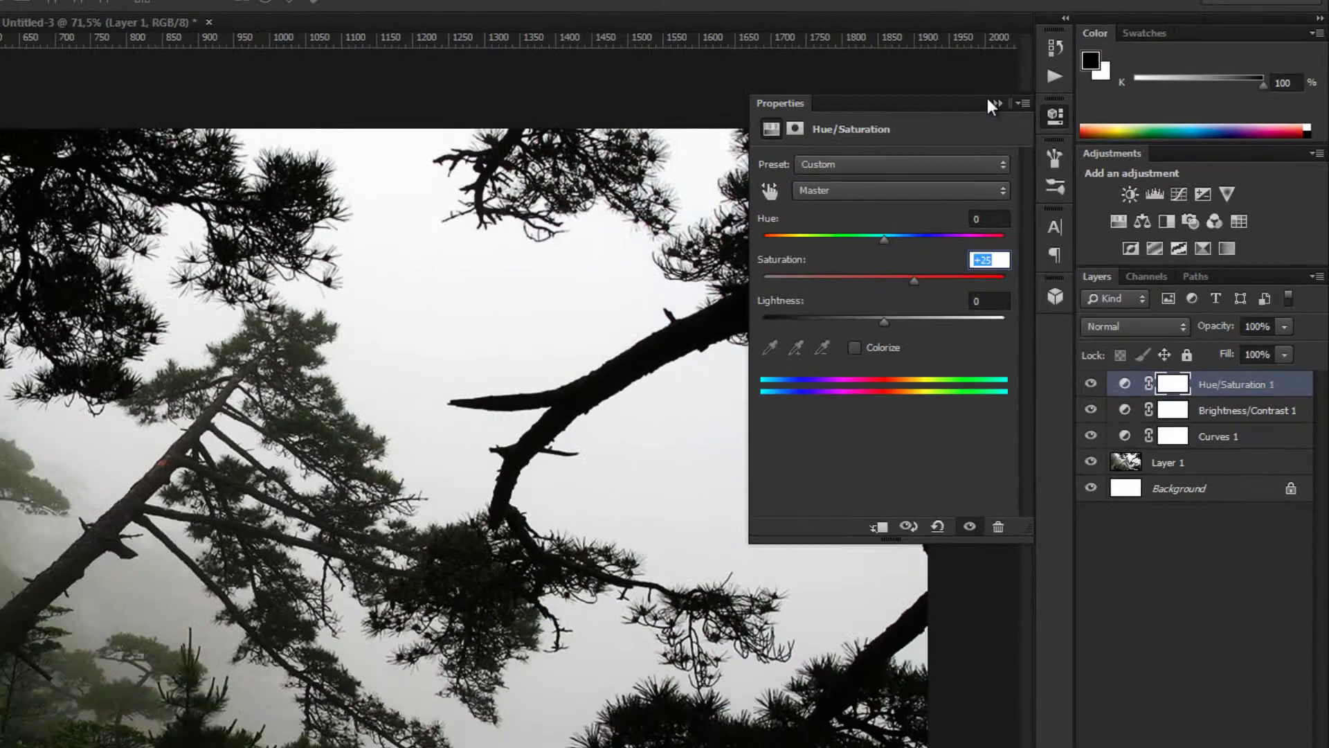
left_click(961, 101)
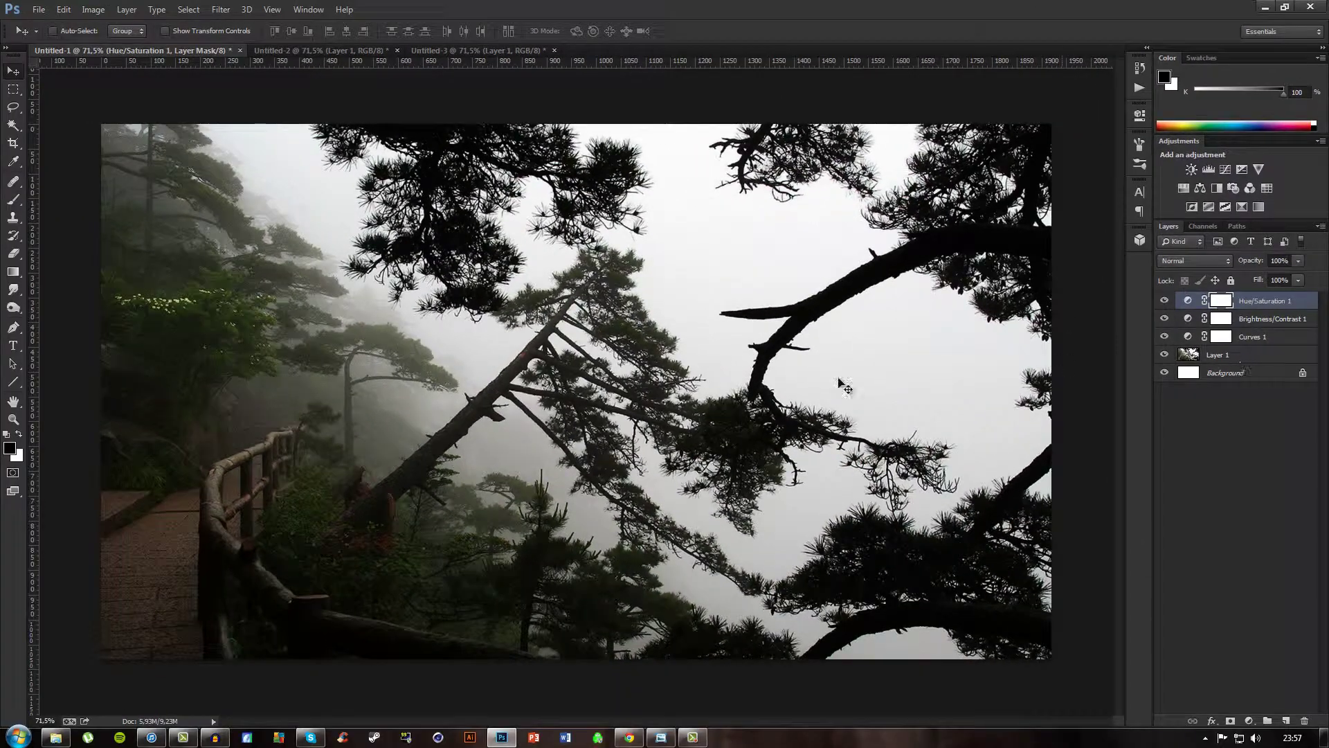
- Compare the adjustments on and off, then open Oil Paint for Layer 1
left_click(1164, 318)
left_click(1165, 300)
left_click(1231, 356)
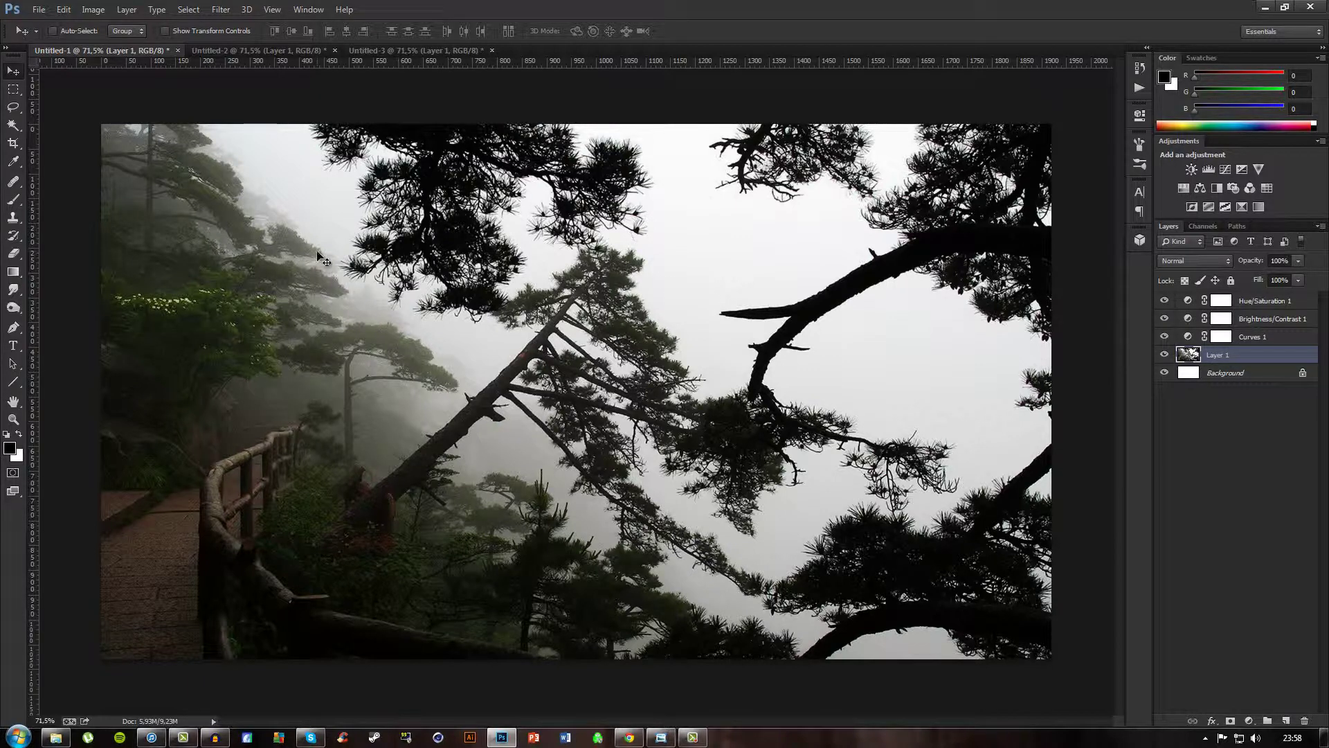
left_click(222, 10)
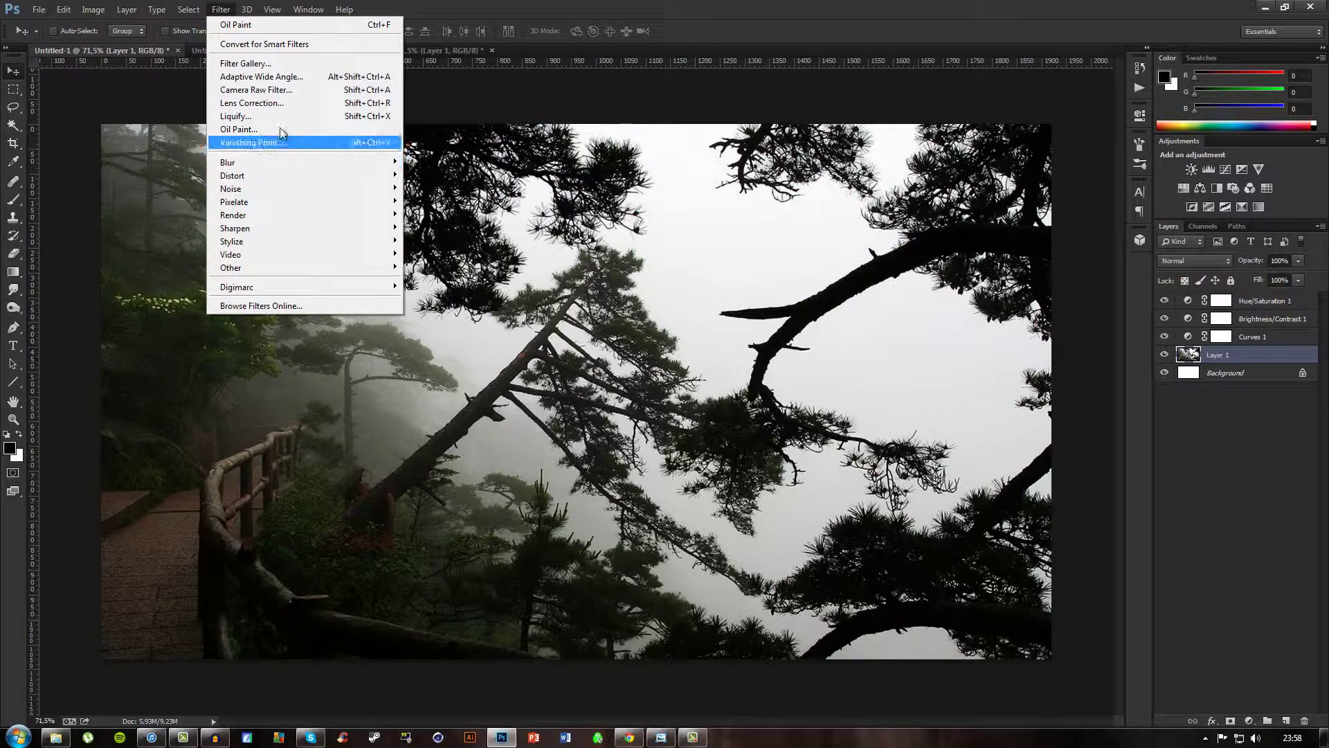
left_click(243, 132)
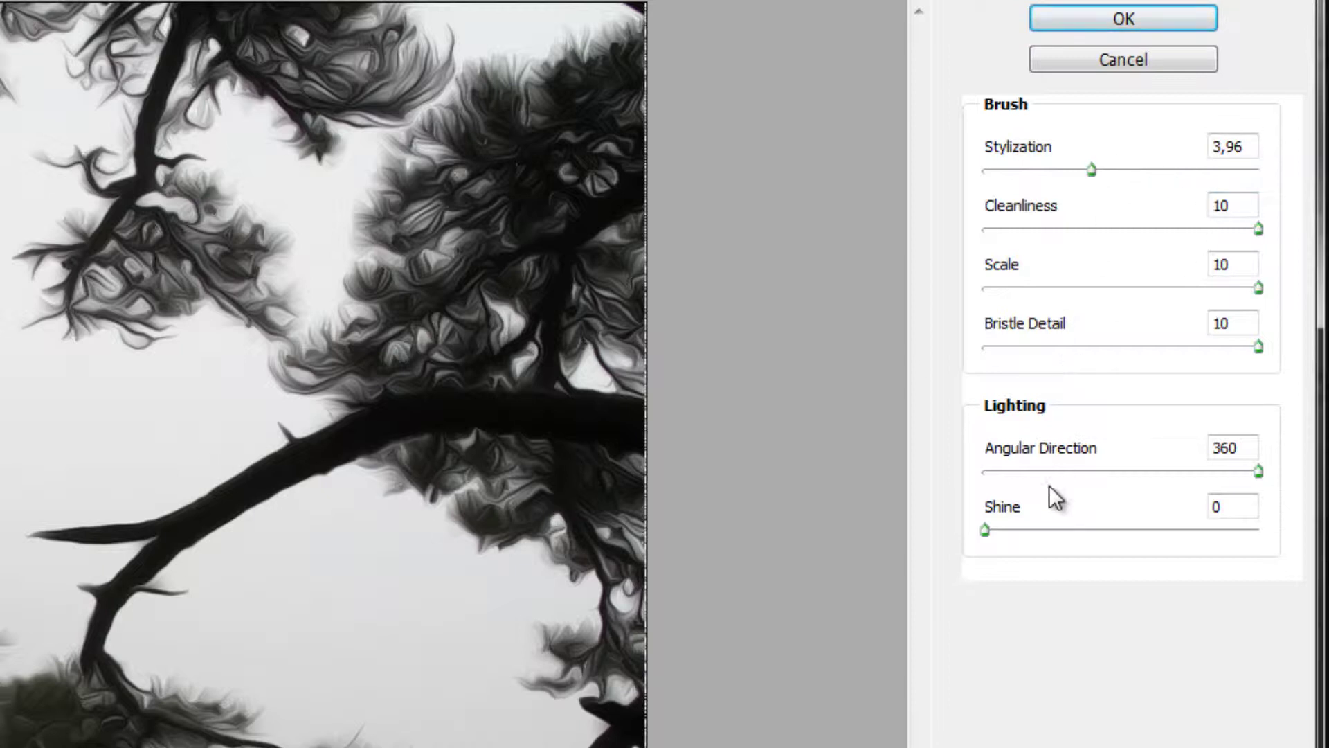
left_click(985, 531)
left_click(1054, 534)
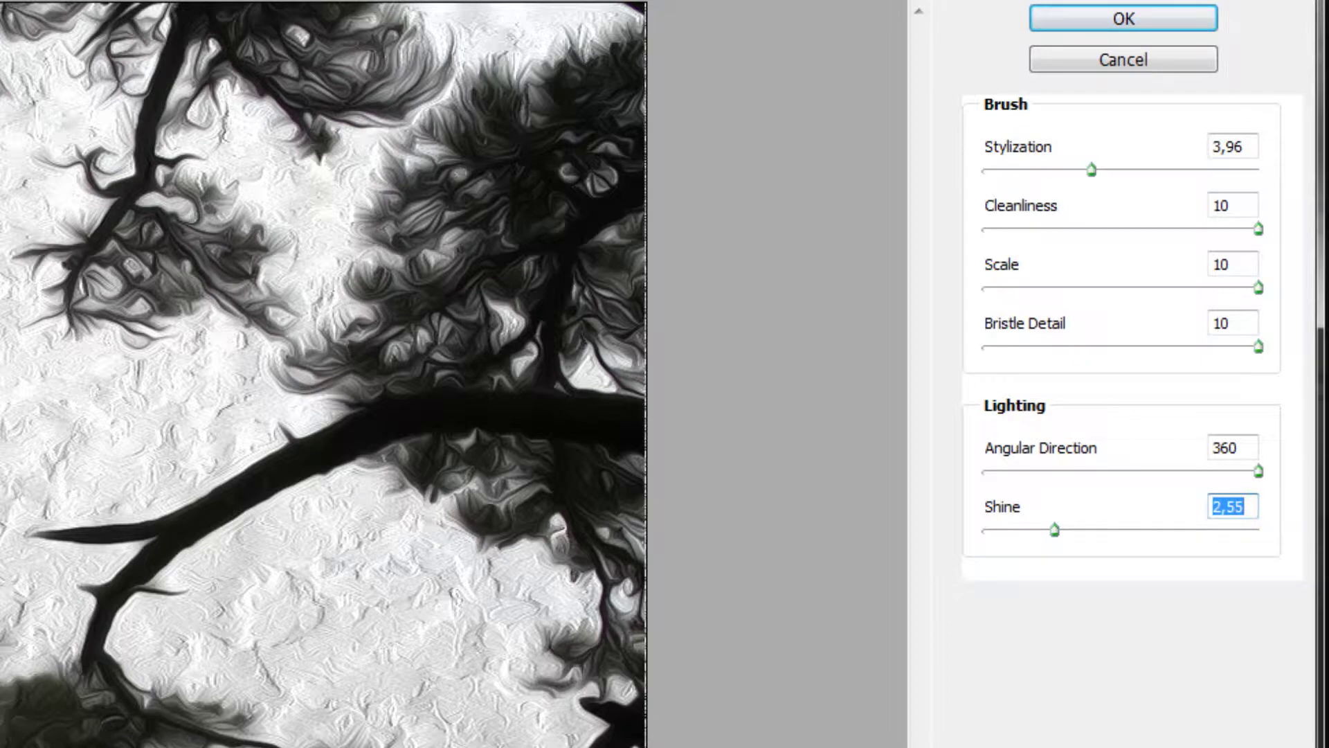
left_click_drag(1052, 531, 949, 529)
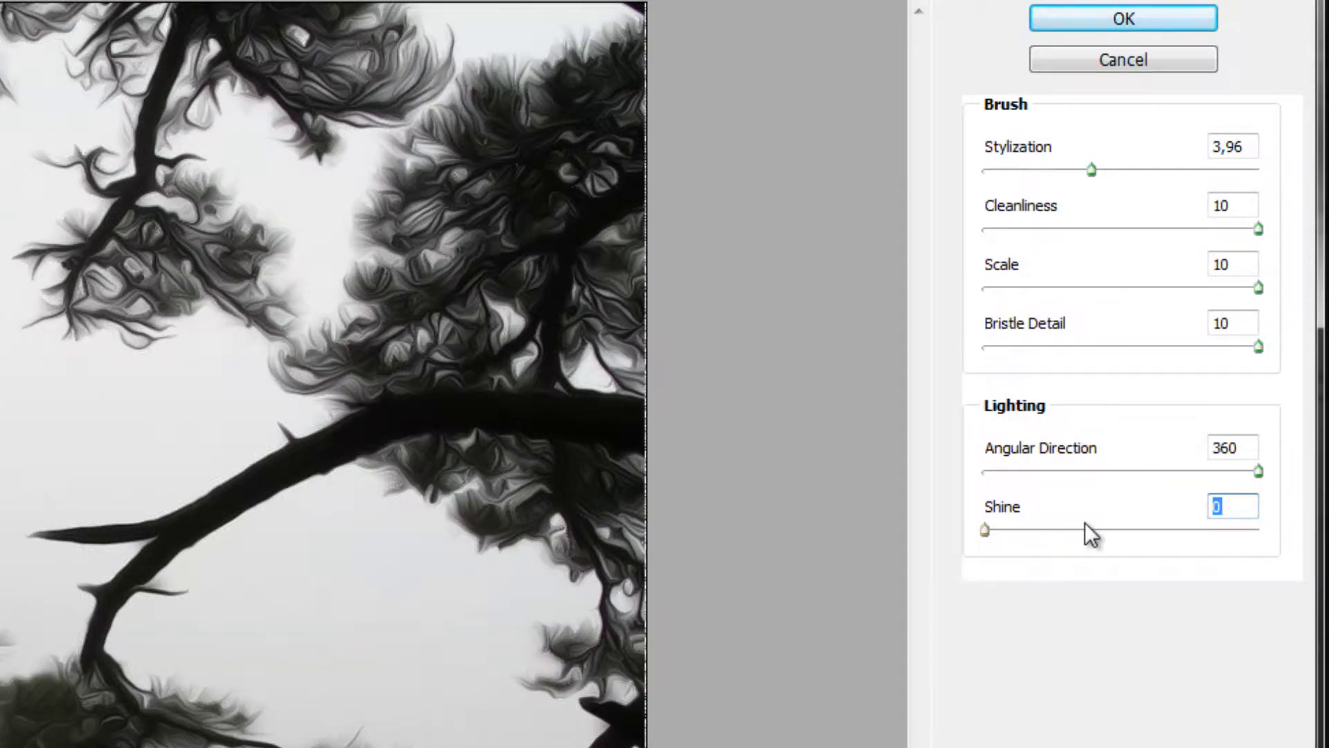
left_click(1130, 531)
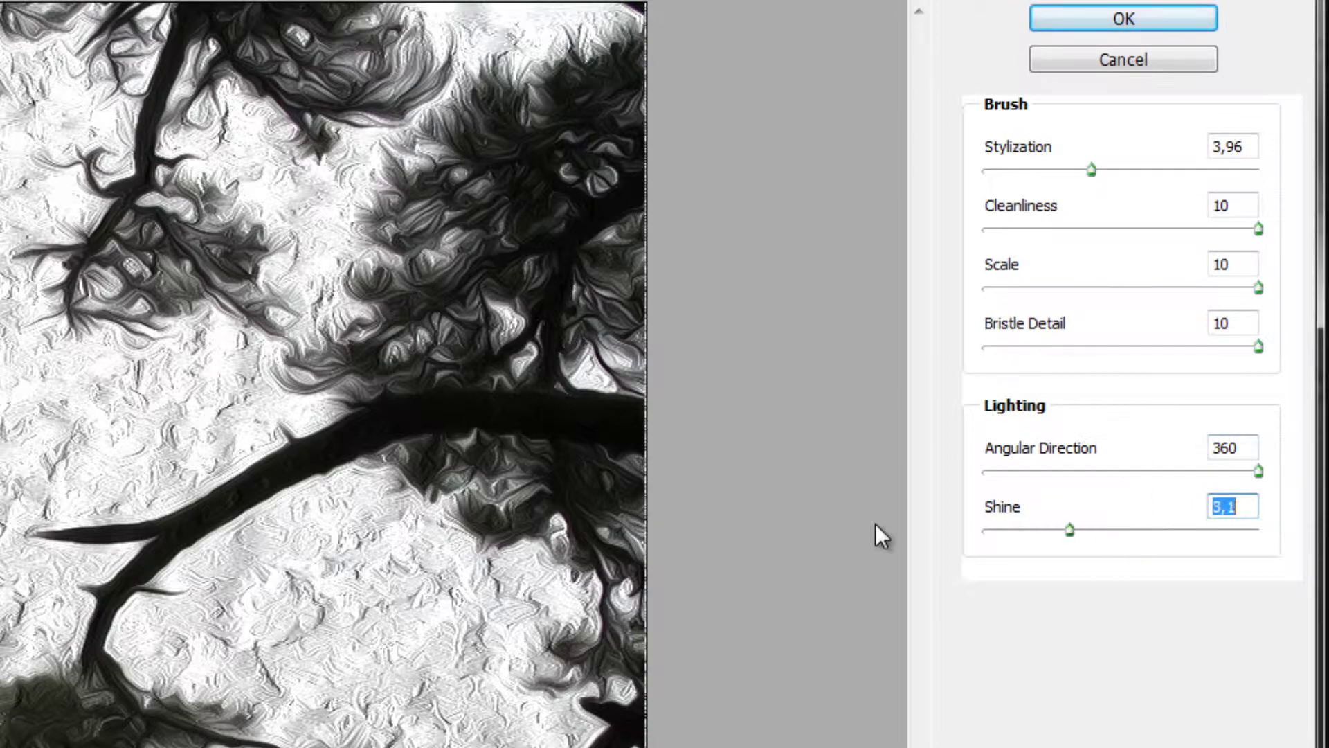
left_click_drag(1069, 533, 854, 542)
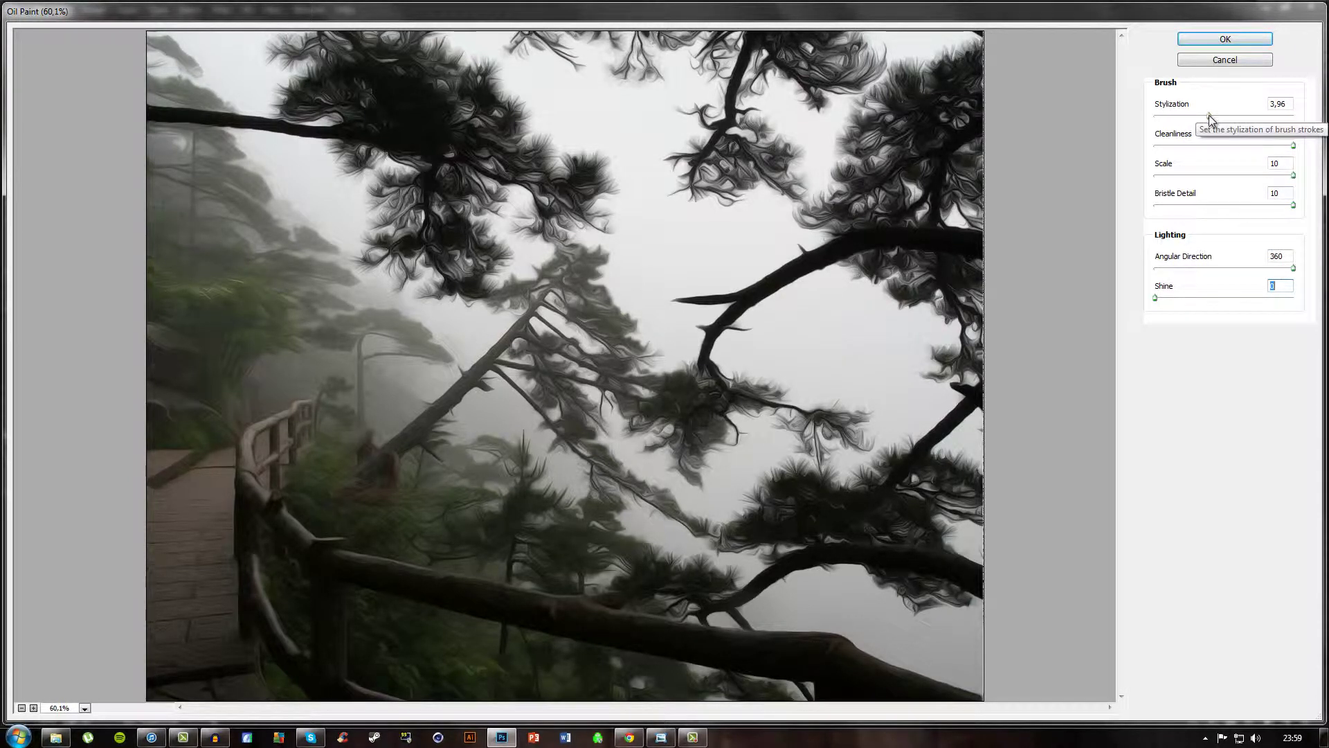
- Try Oil Paint Stylization from minimum to 10, settling on 6.19
left_click_drag(1210, 115, 1142, 118)
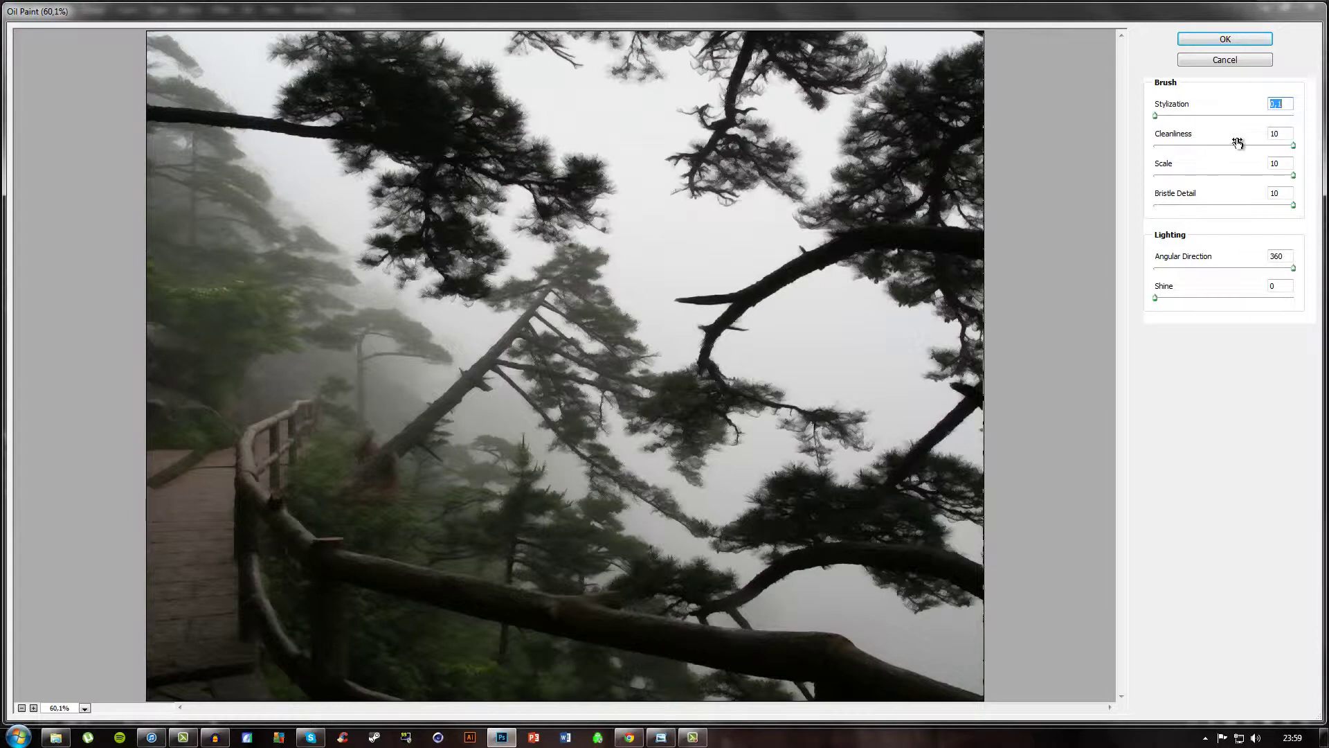
left_click(1176, 115)
left_click_drag(1177, 116, 1293, 115)
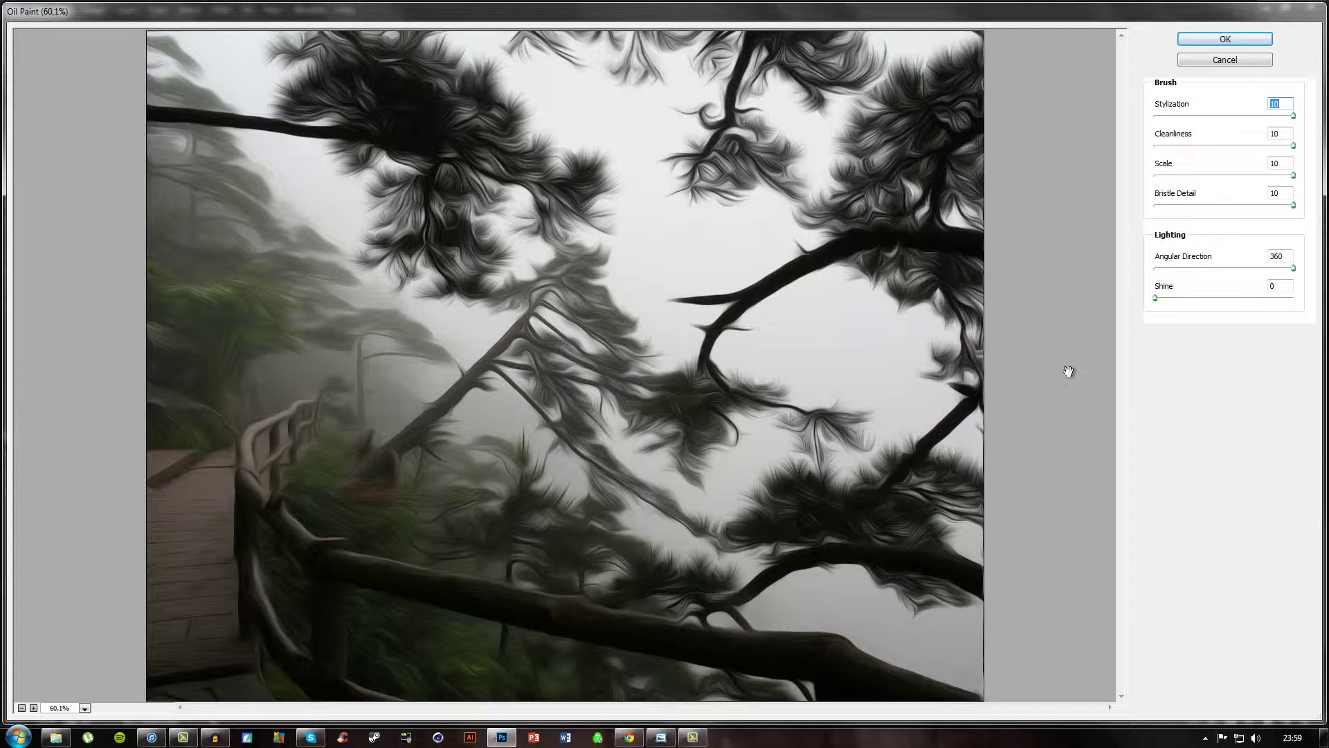
left_click(1231, 115)
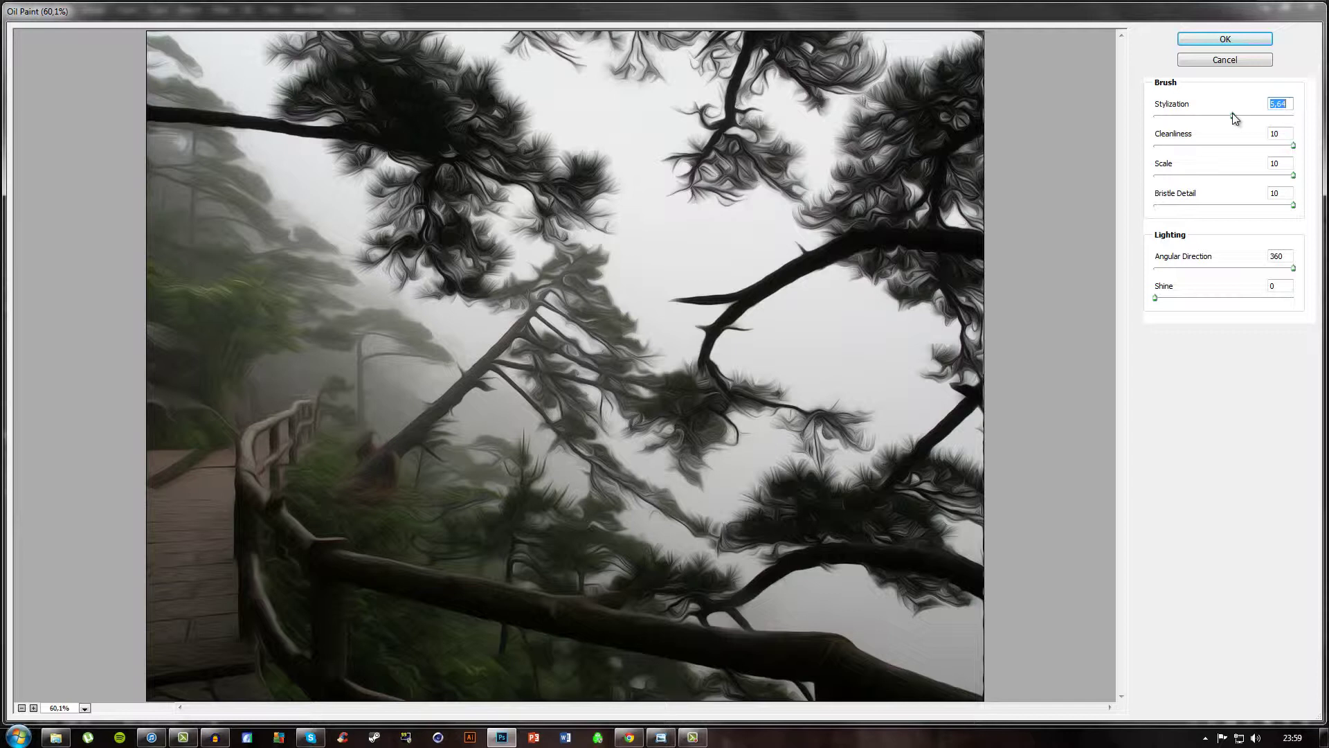
left_click_drag(1232, 114, 1231, 115)
left_click(1239, 116)
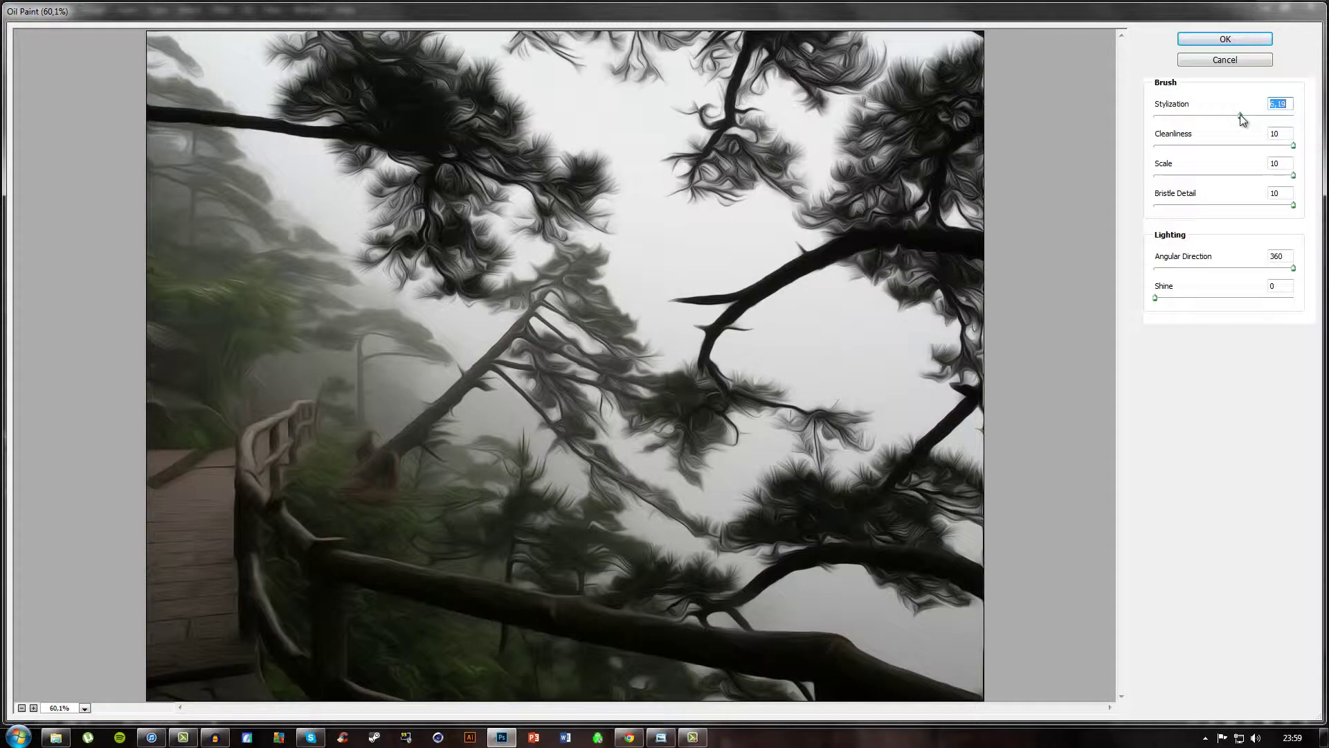
left_click(1166, 82)
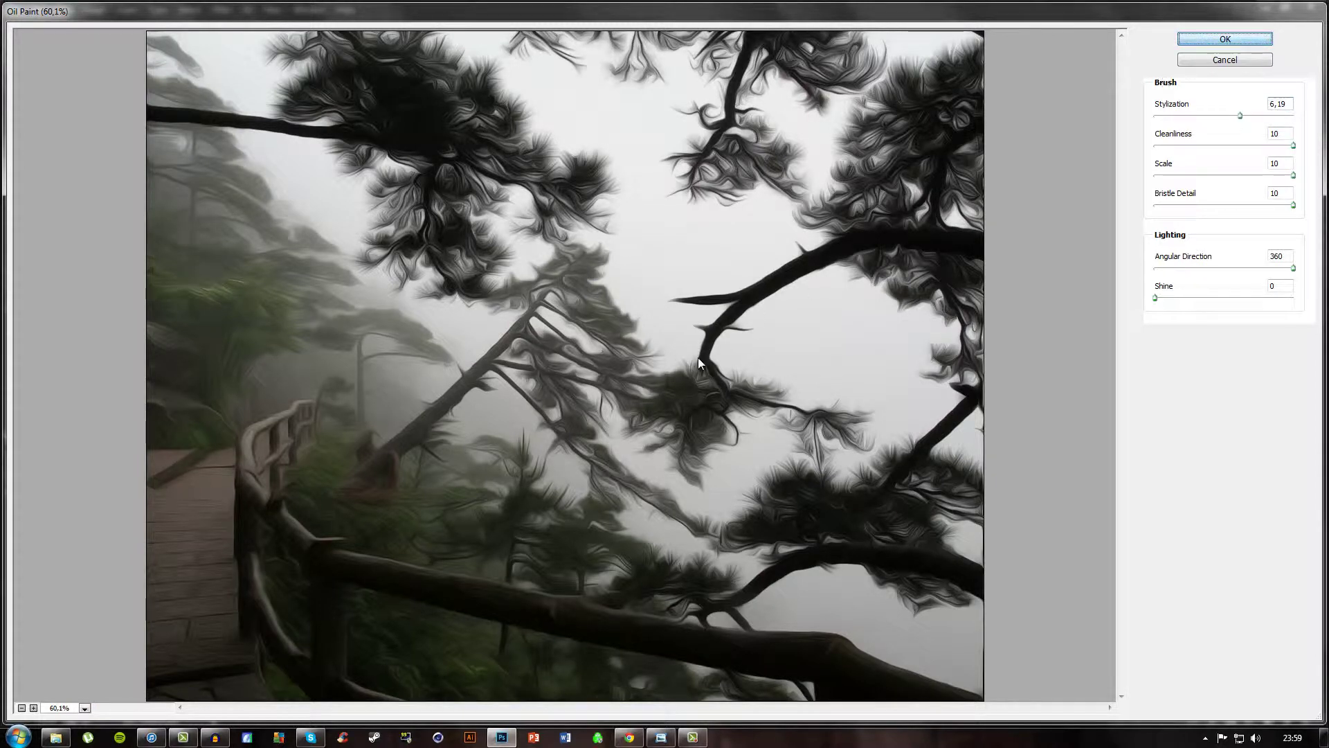
- Apply the Oil Paint effect to the forest photo
key("Return")
scroll(586, 389, "down", 3)
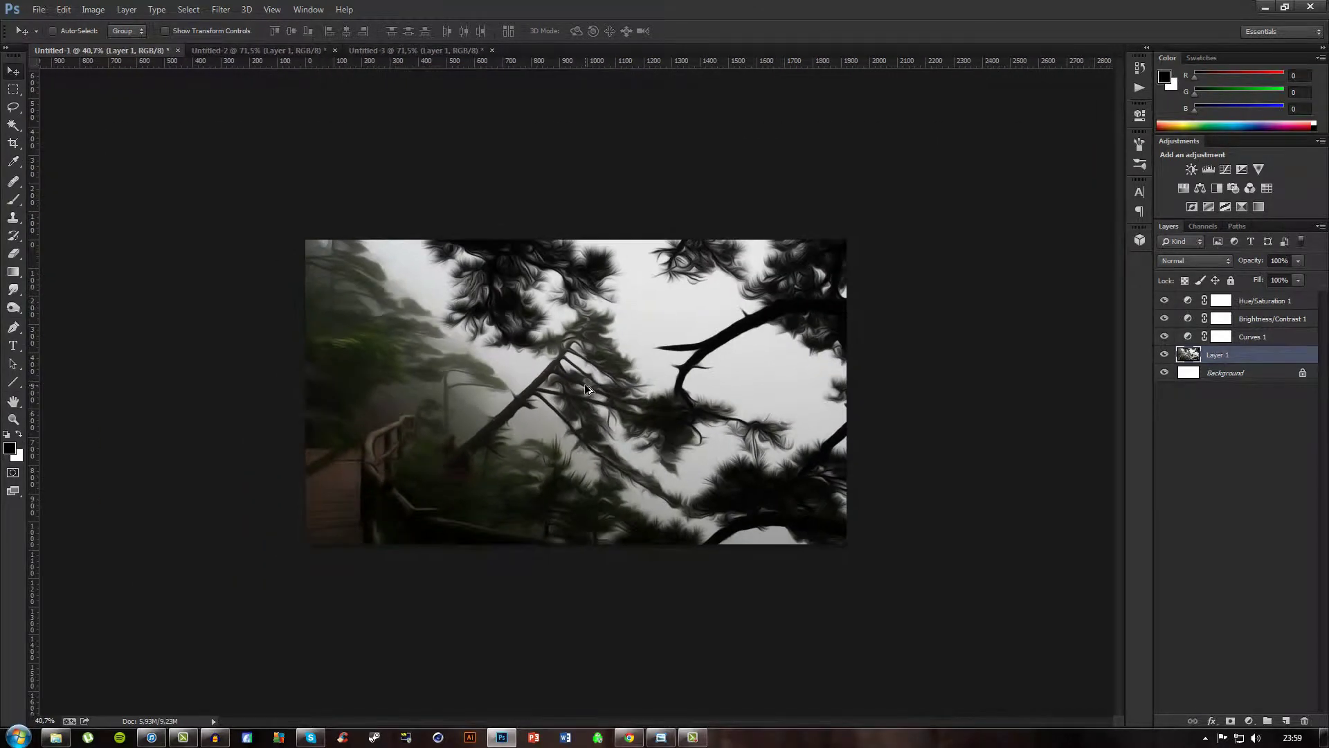
scroll(586, 390, "up", 2)
- Fill a marquee strip across the image top with black on a new layer
key("m")
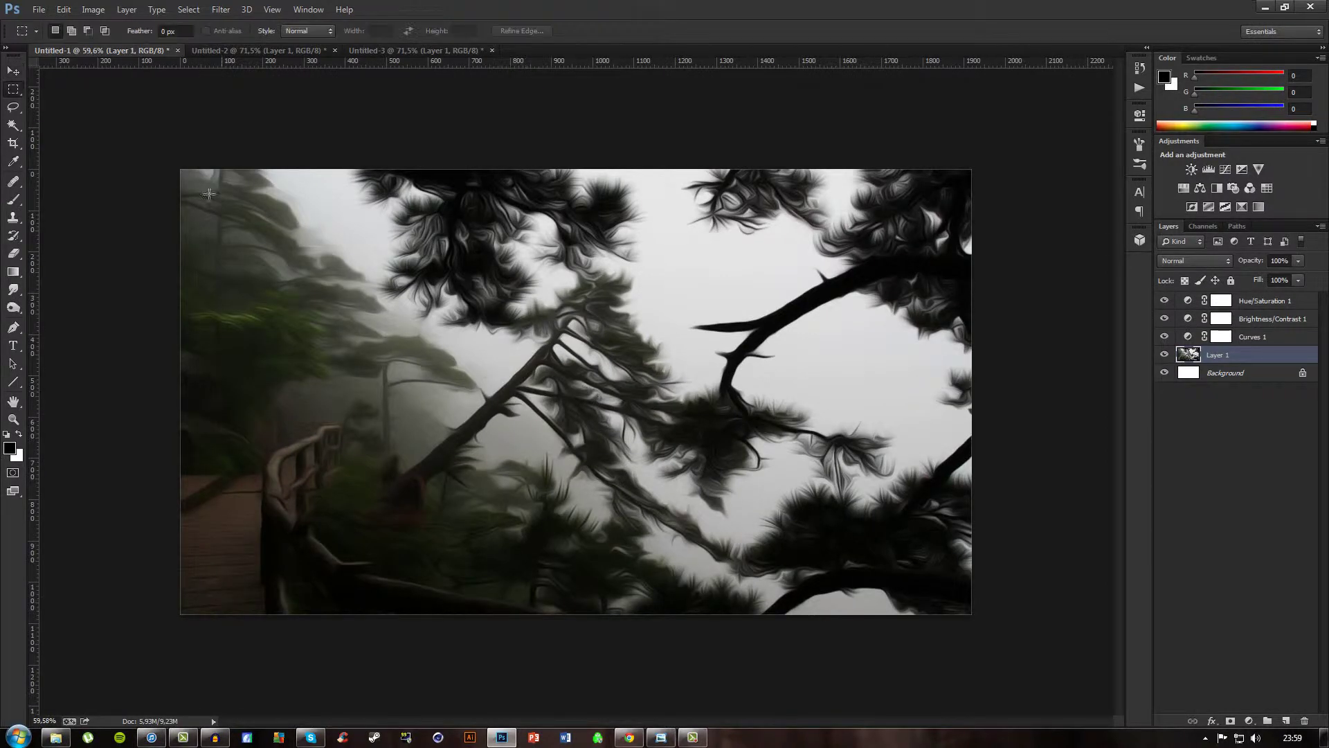
left_click_drag(158, 144, 1032, 206)
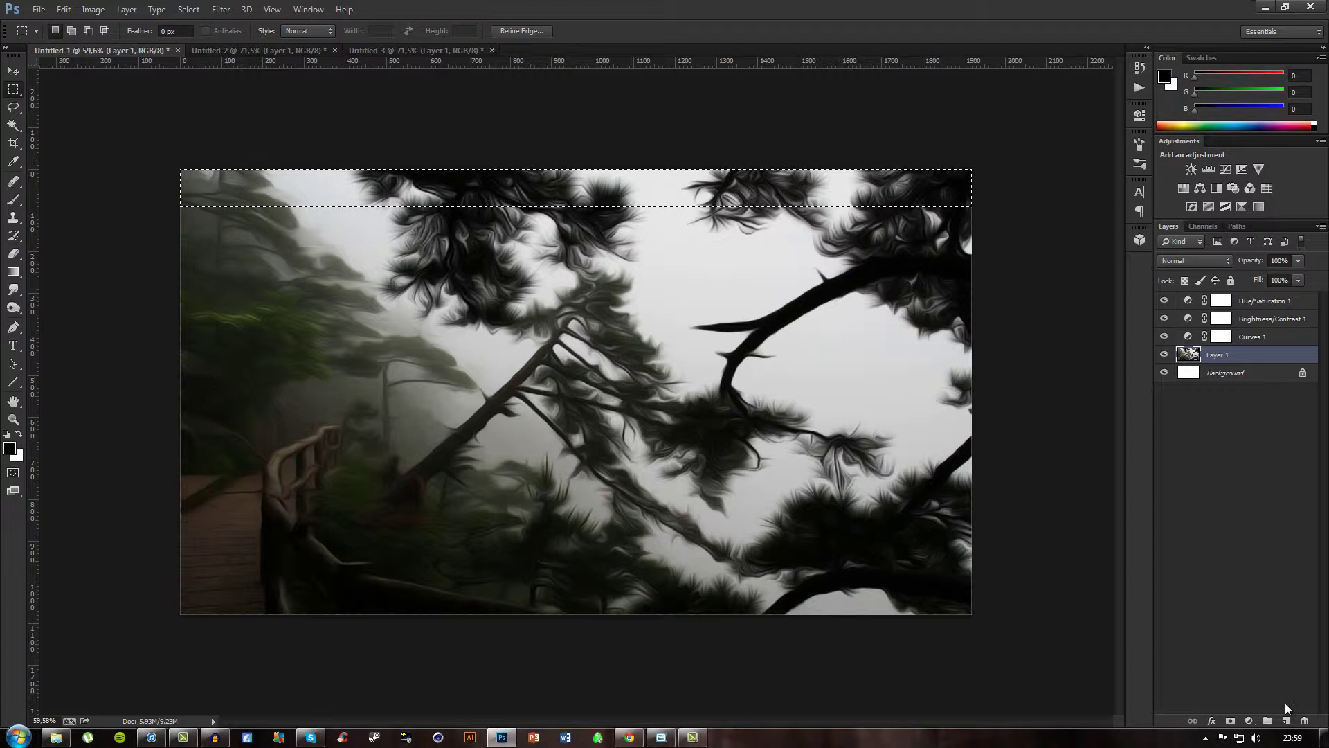
left_click(1286, 720)
key("alt+BackSpace")
key("ctrl+d")
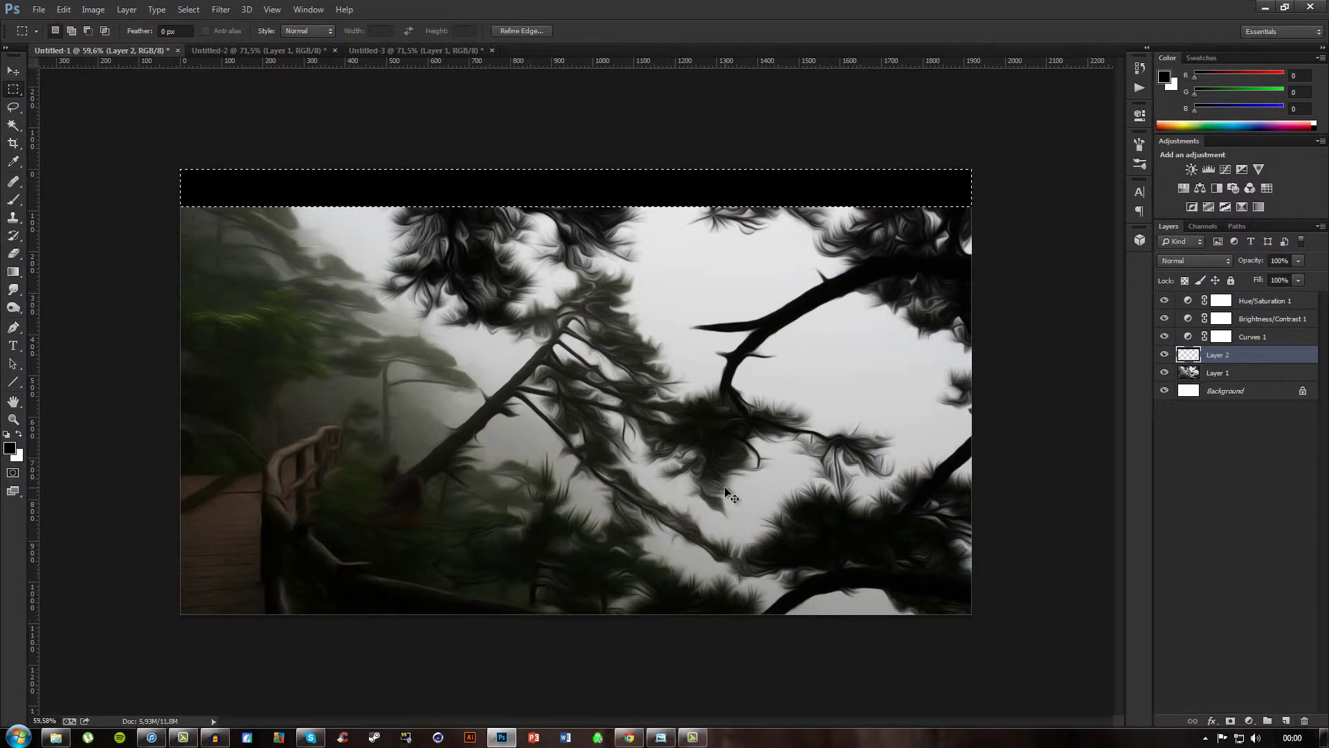
key("v")
left_click_drag(506, 189, 520, 594)
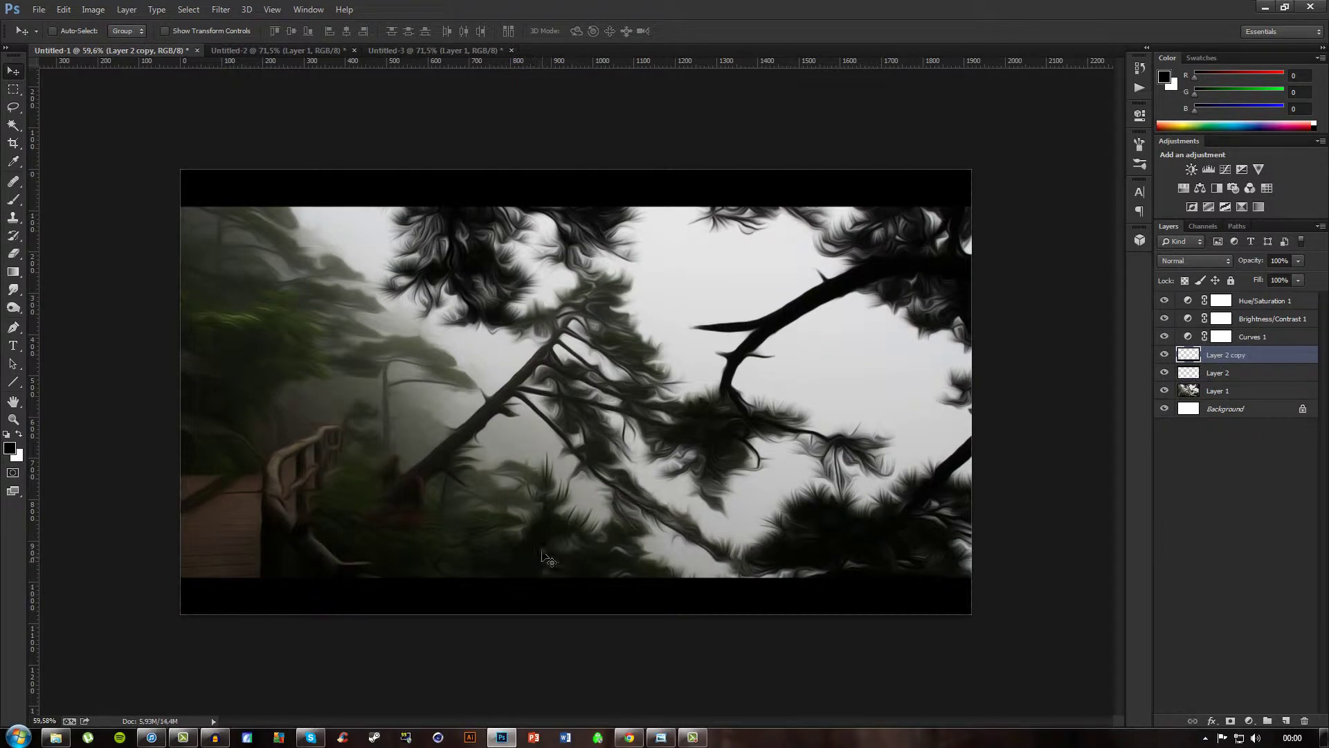
key("Delete")
- Make the top black bar taller with Free Transform
key("ctrl+t")
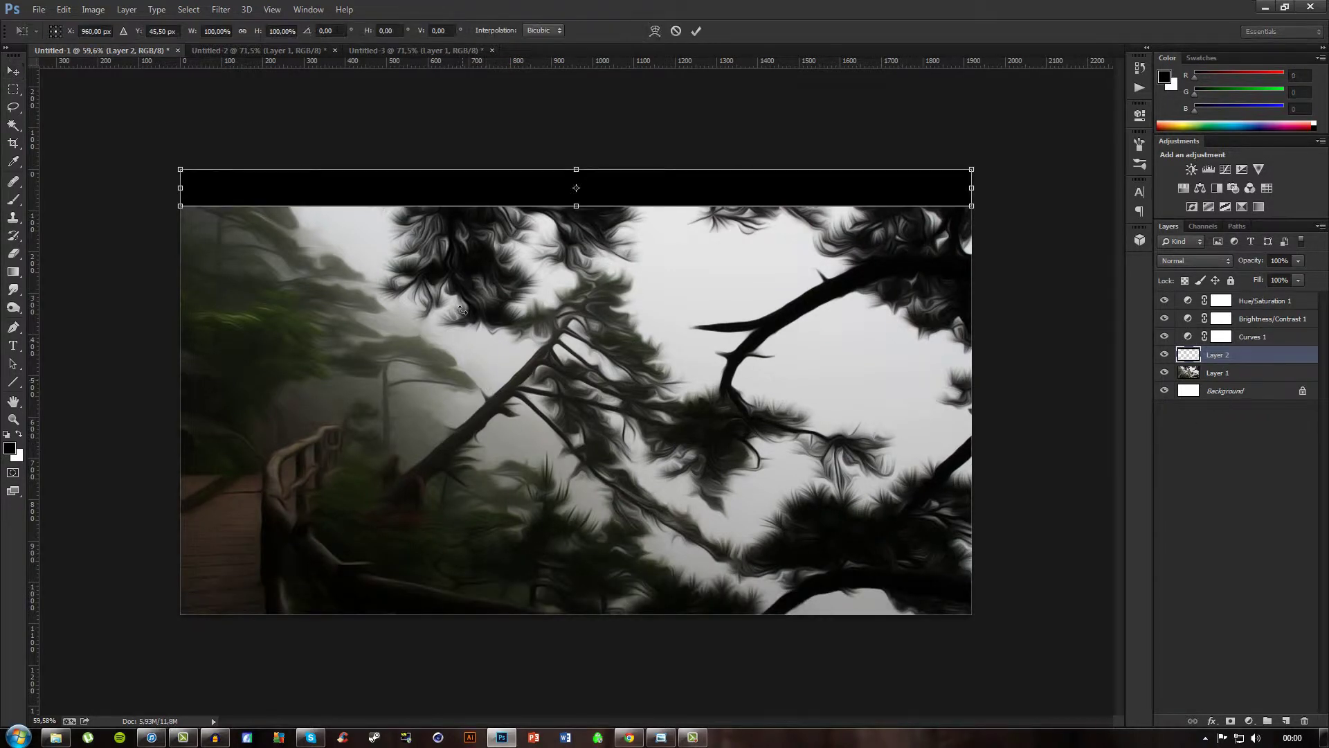
left_click_drag(573, 226, 554, 528)
key("Return")
scroll(554, 529, "down", 1)
scroll(547, 493, "down", 3)
scroll(534, 475, "up", 4)
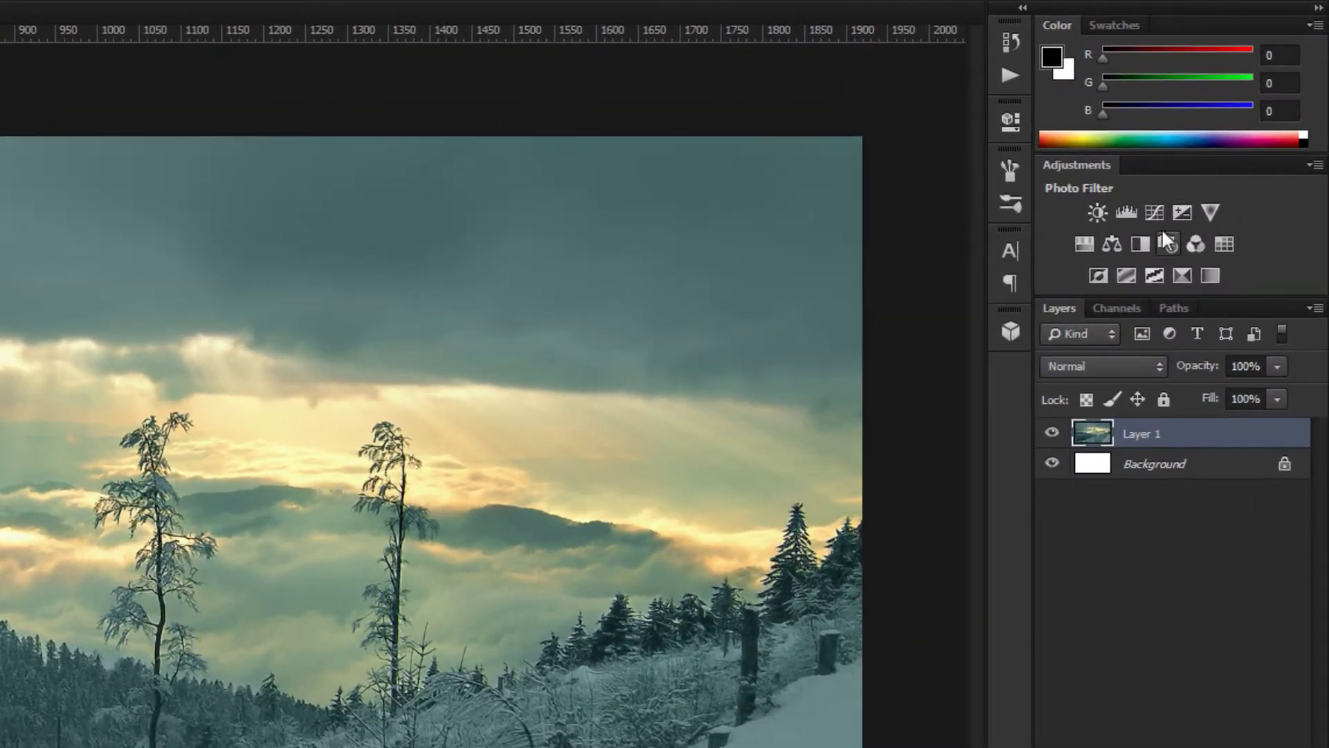
- Add an S-shaped Curves adjustment layer to the snowy landscape
left_click(1154, 212)
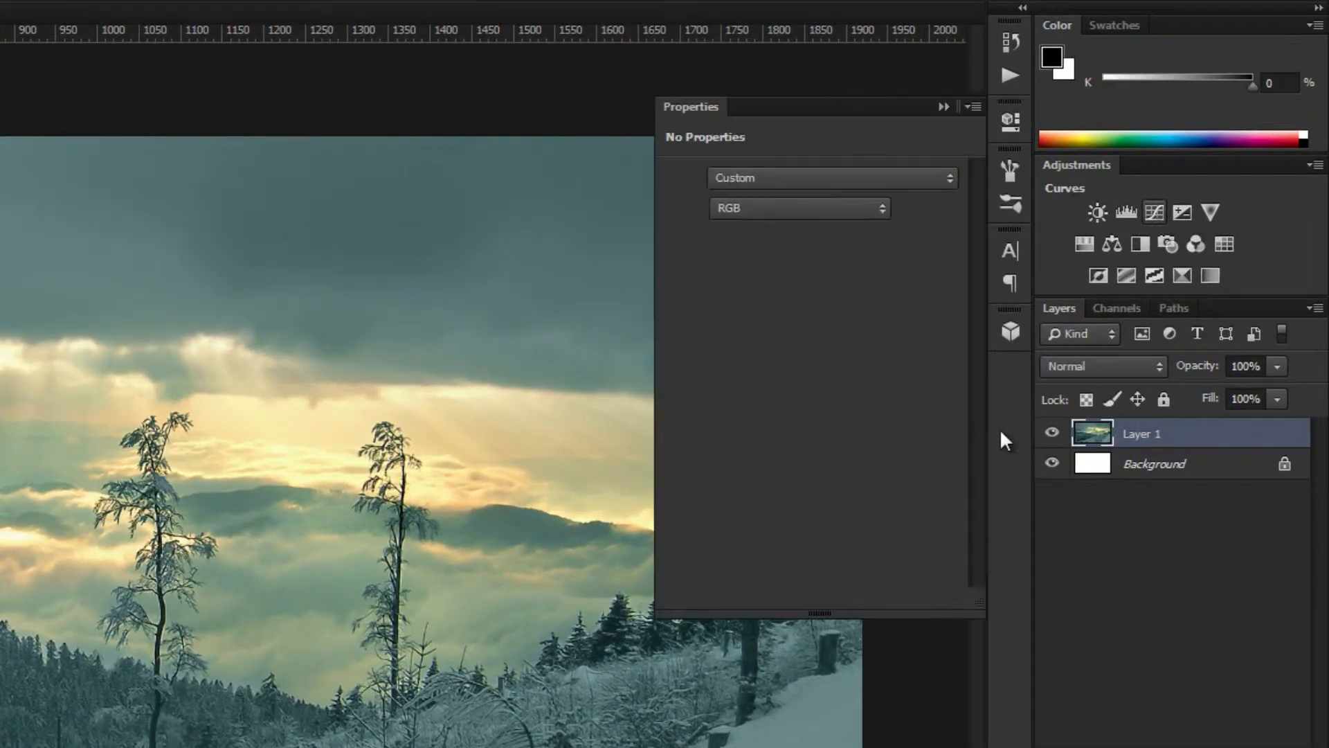
left_click_drag(816, 431, 784, 412)
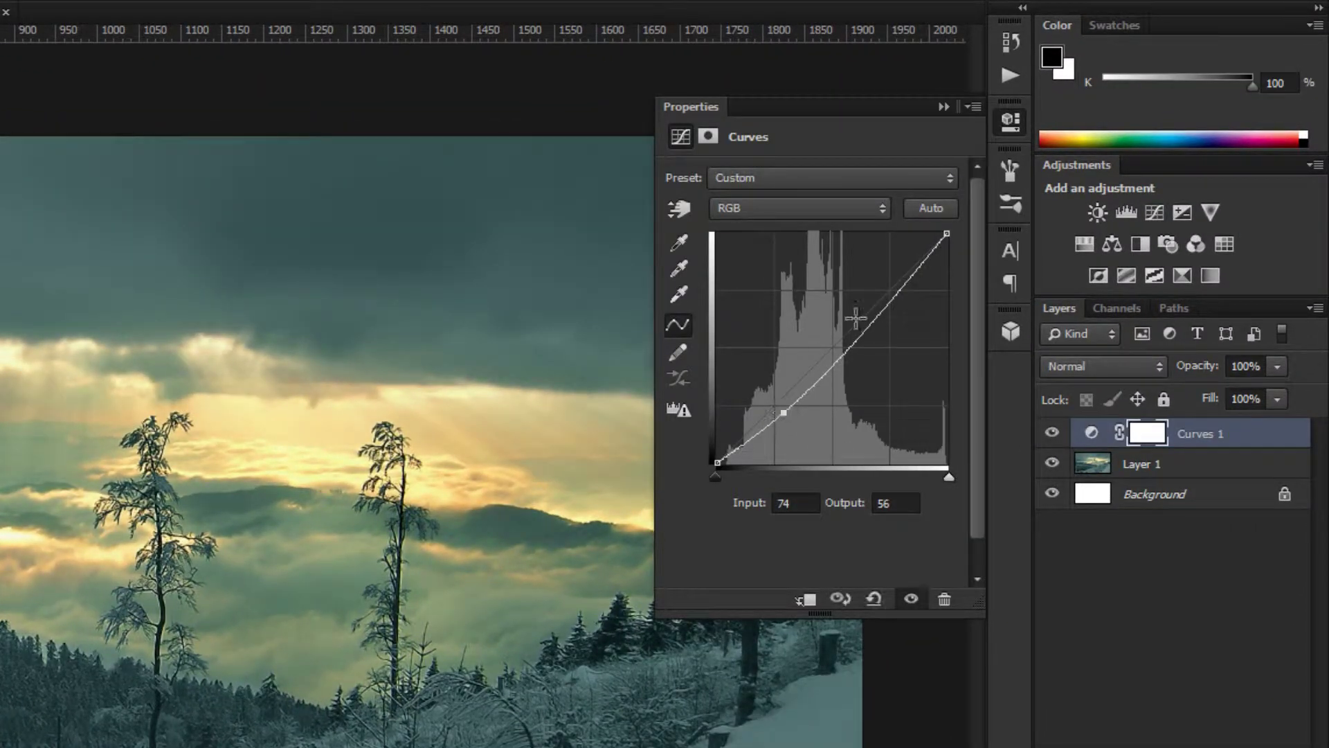
left_click_drag(891, 288, 874, 278)
- Add a Hue/Saturation layer with changed saturation, recheck both adjustments, and select Layer 1
left_click(940, 107)
left_click(1085, 245)
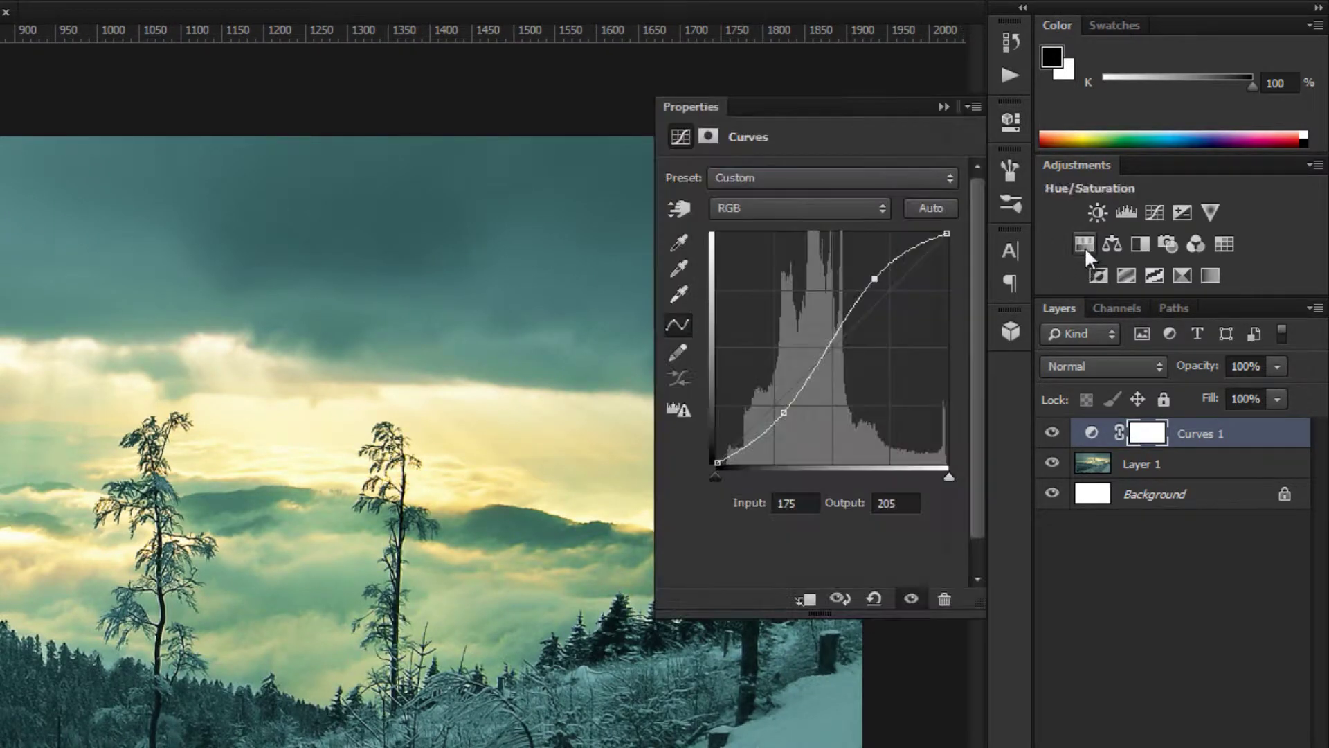
mouse_move(812, 313)
left_mouse_down()
mouse_move(762, 312)
mouse_move(851, 313)
mouse_move(785, 316)
left_mouse_up()
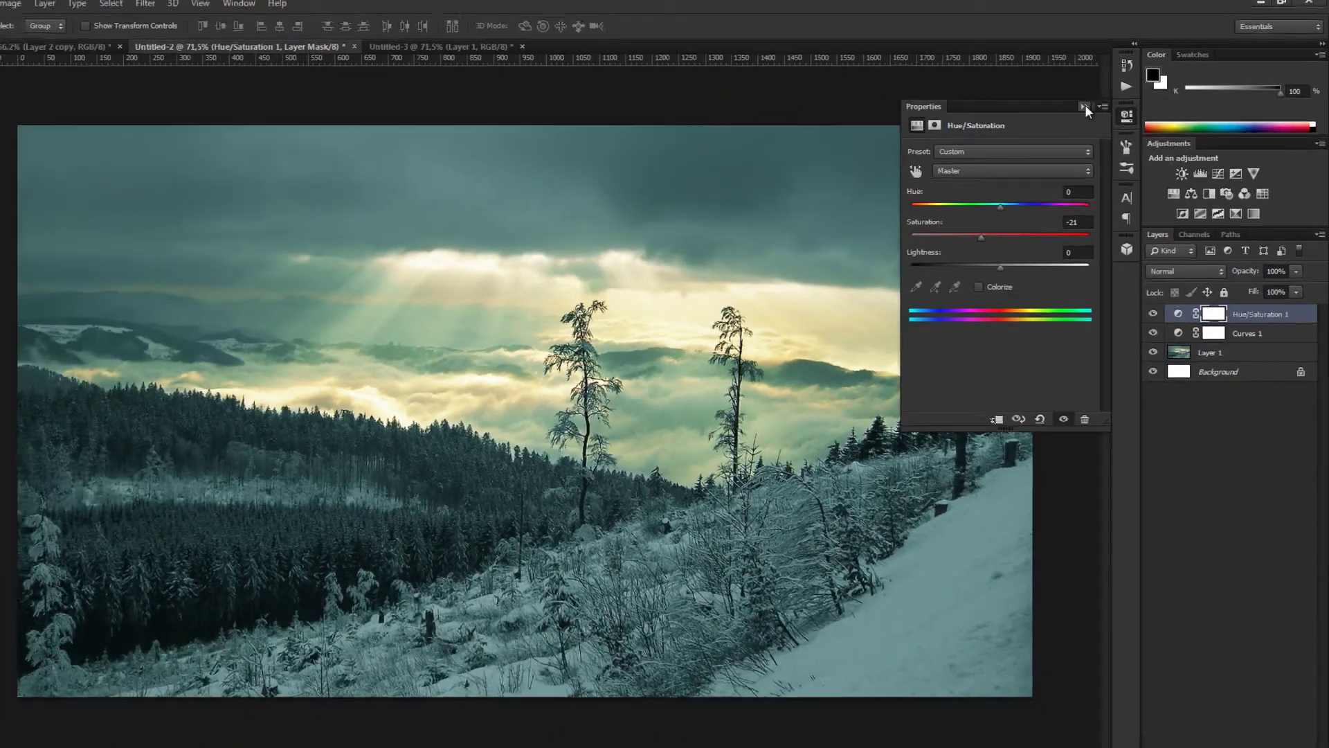
left_click(944, 106)
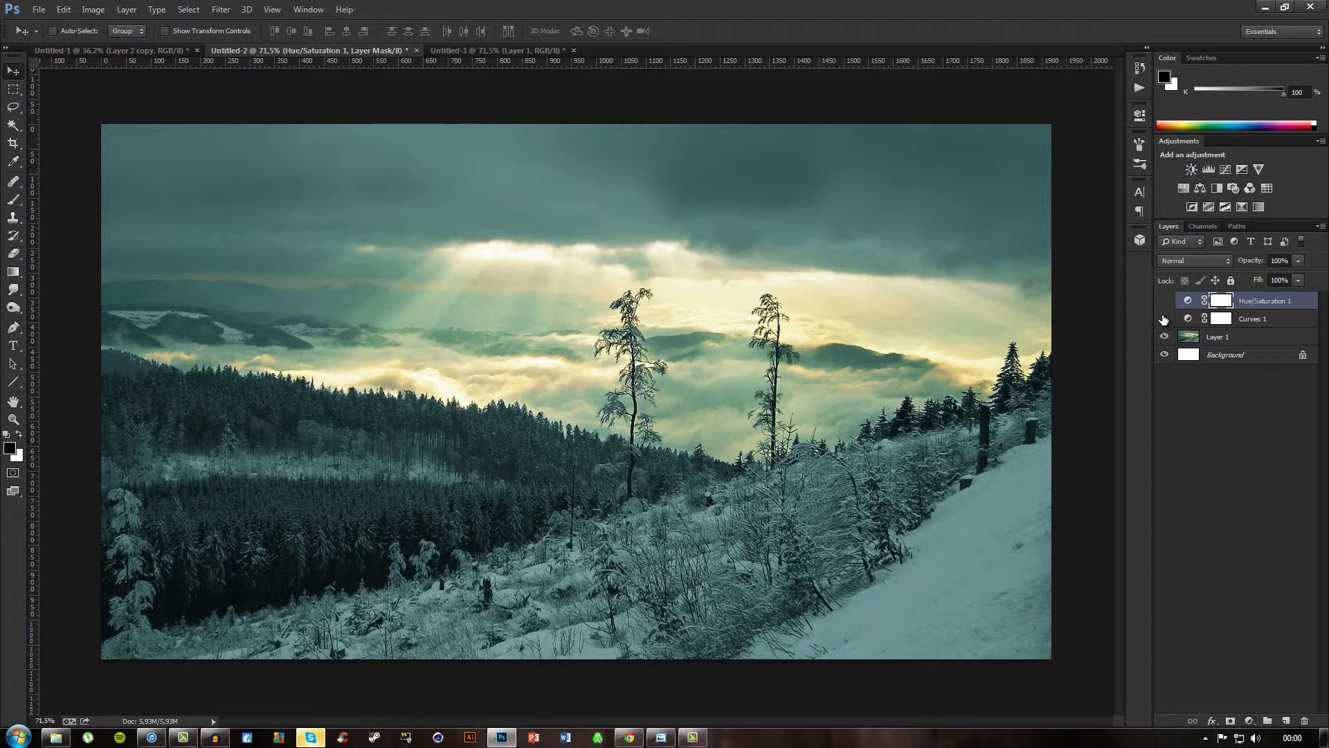
left_click(1164, 318)
left_click(1165, 301)
left_click(1237, 338)
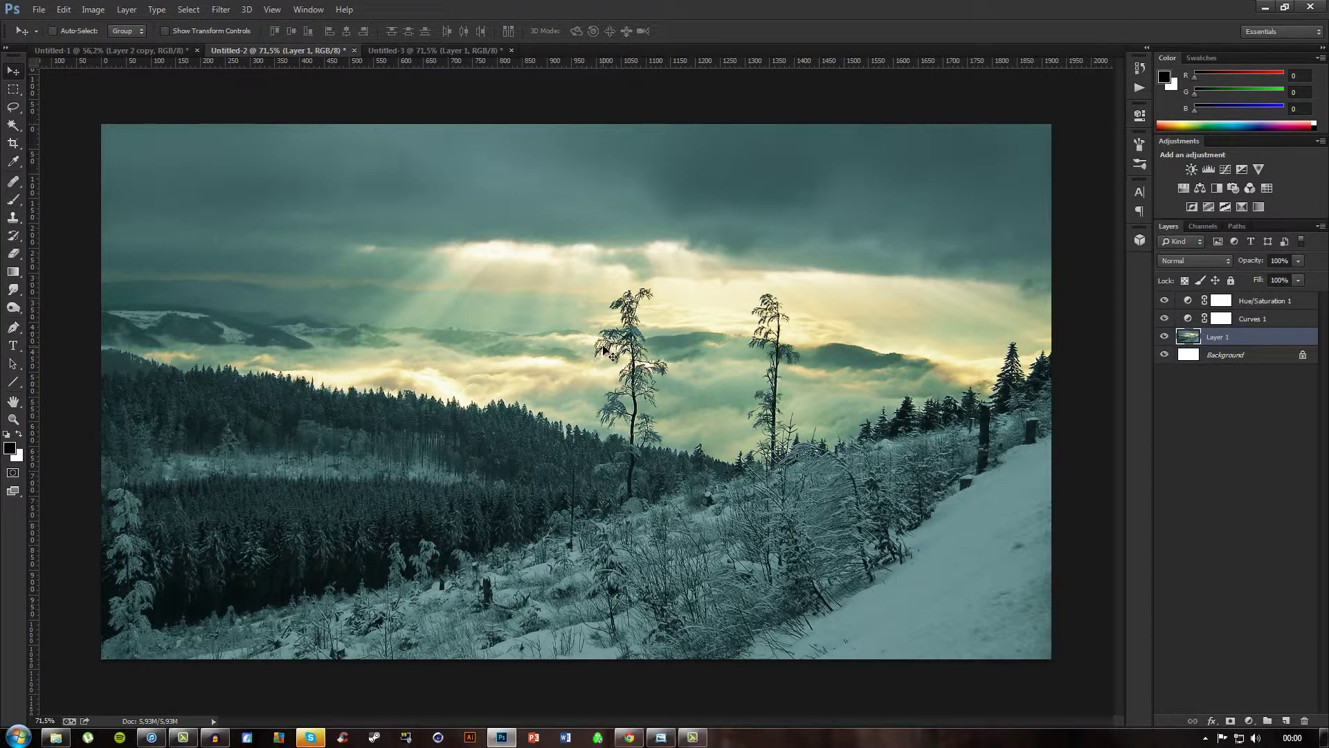
- Apply Oil Paint to Layer 1 with Stylization about 3.22 and Cleanliness 2.95
left_click(221, 9)
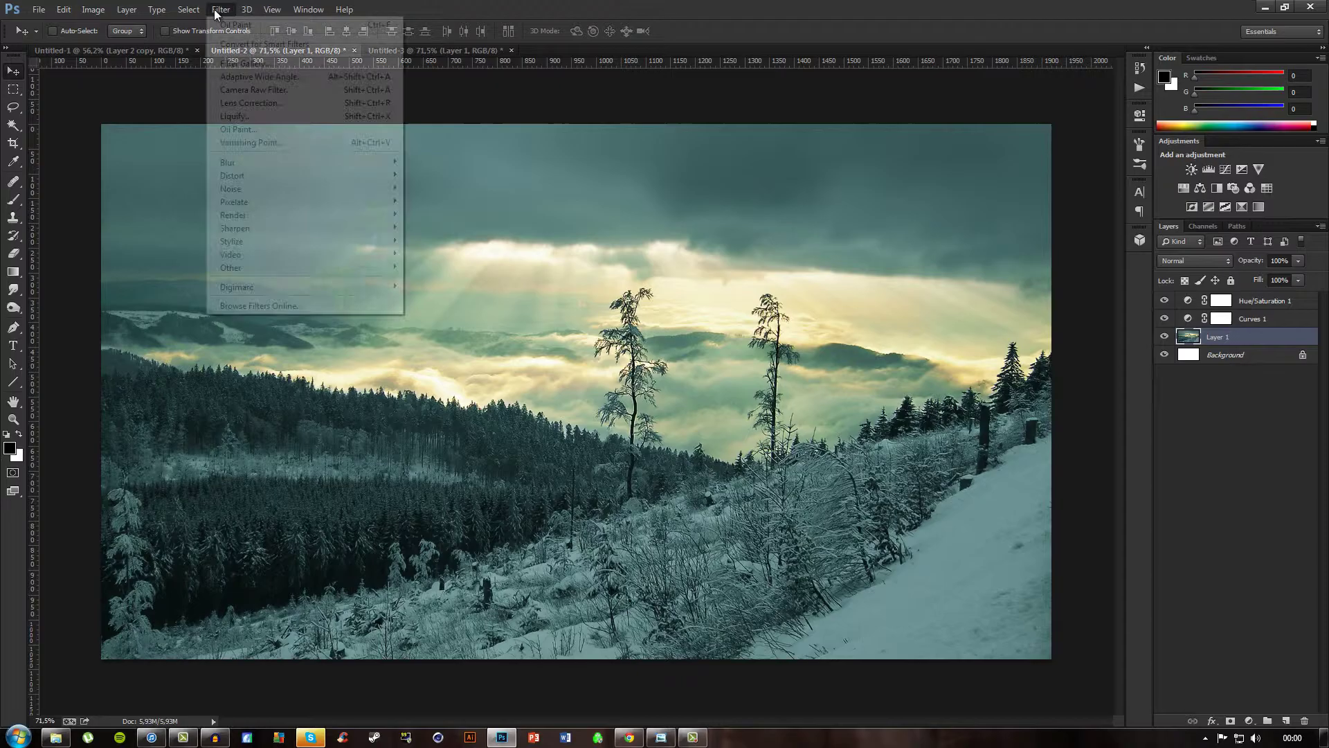
left_click(238, 129)
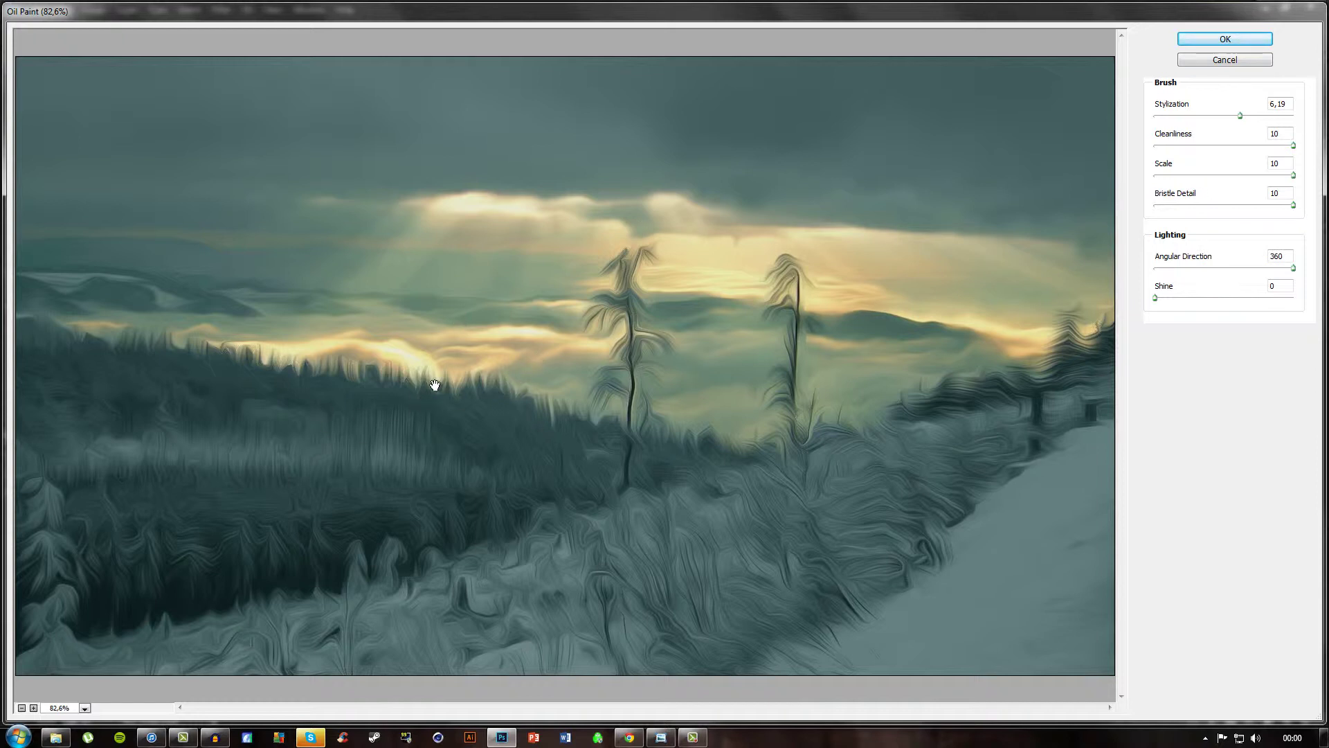
left_click_drag(1219, 117, 1188, 118)
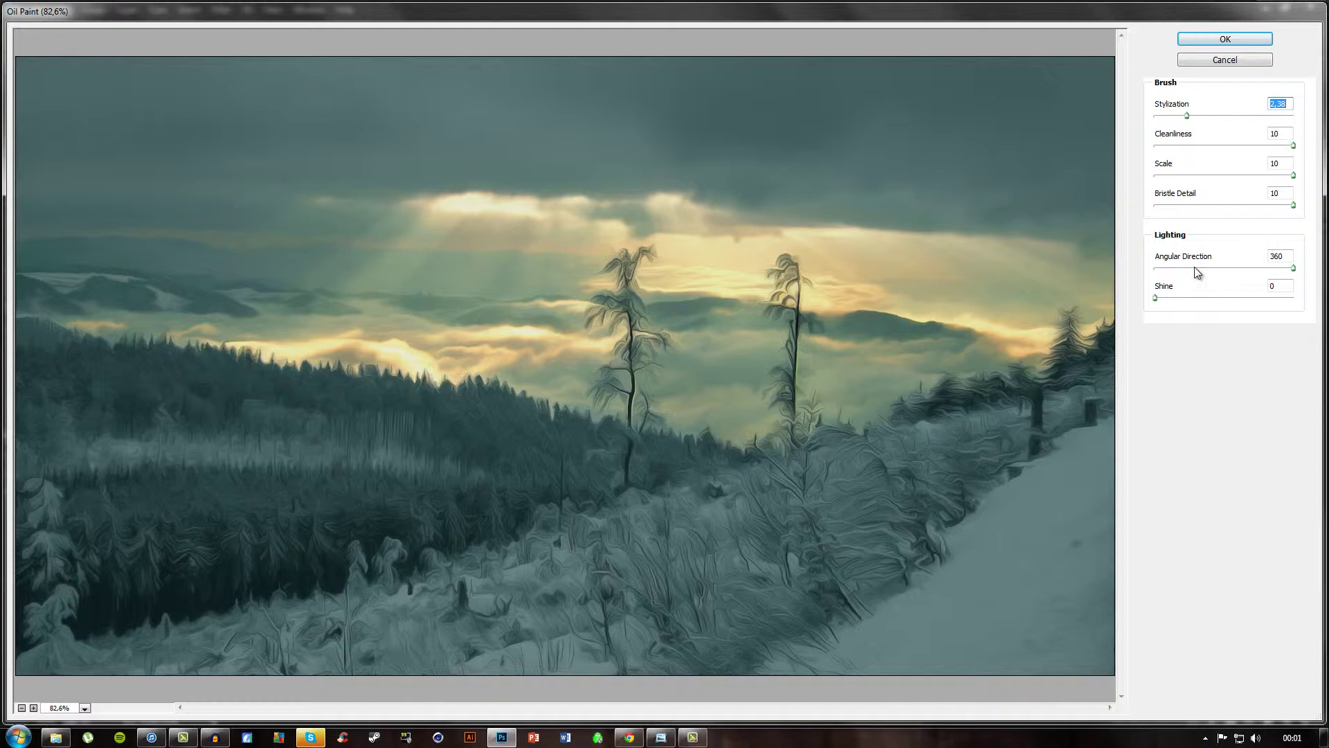
left_click_drag(1227, 145, 1196, 147)
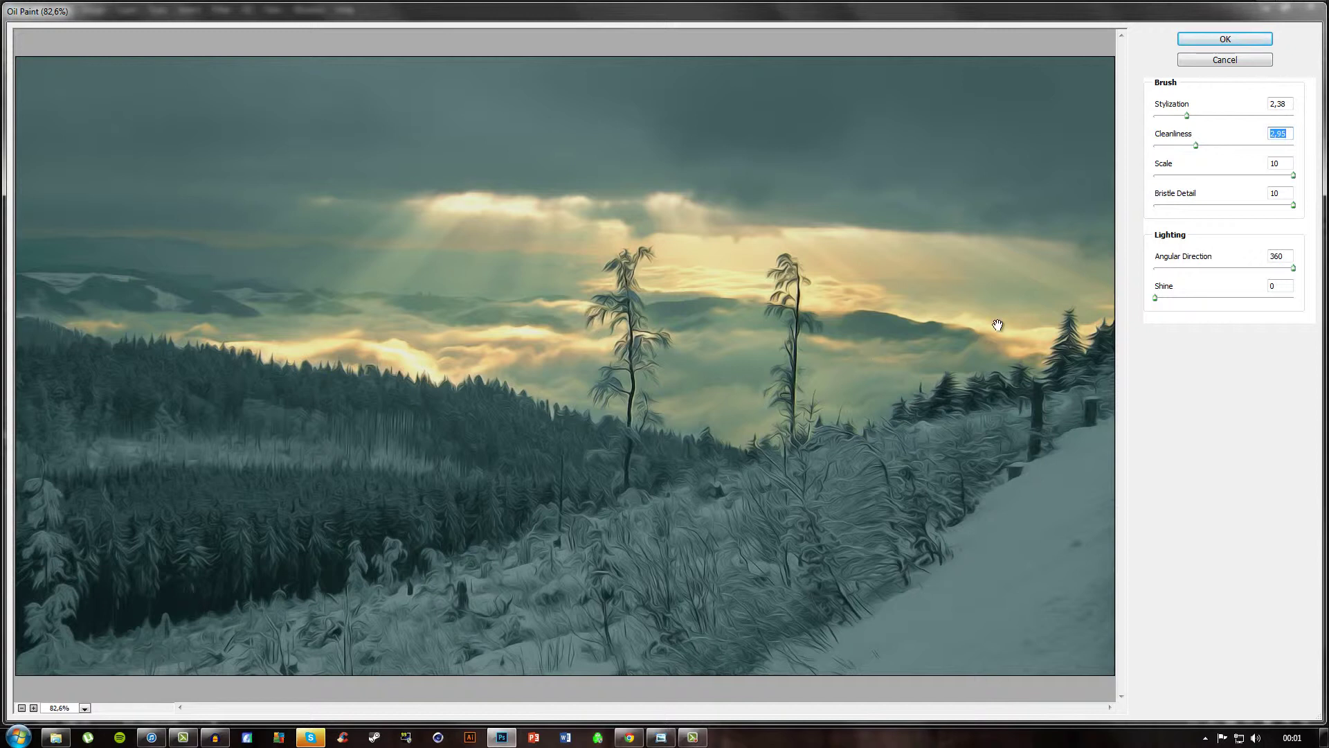
key("Tab")
key("Tab")
key("shift+Tab")
mouse_move(1191, 118)
left_mouse_down()
mouse_move(1227, 112)
mouse_move(1202, 116)
left_mouse_up()
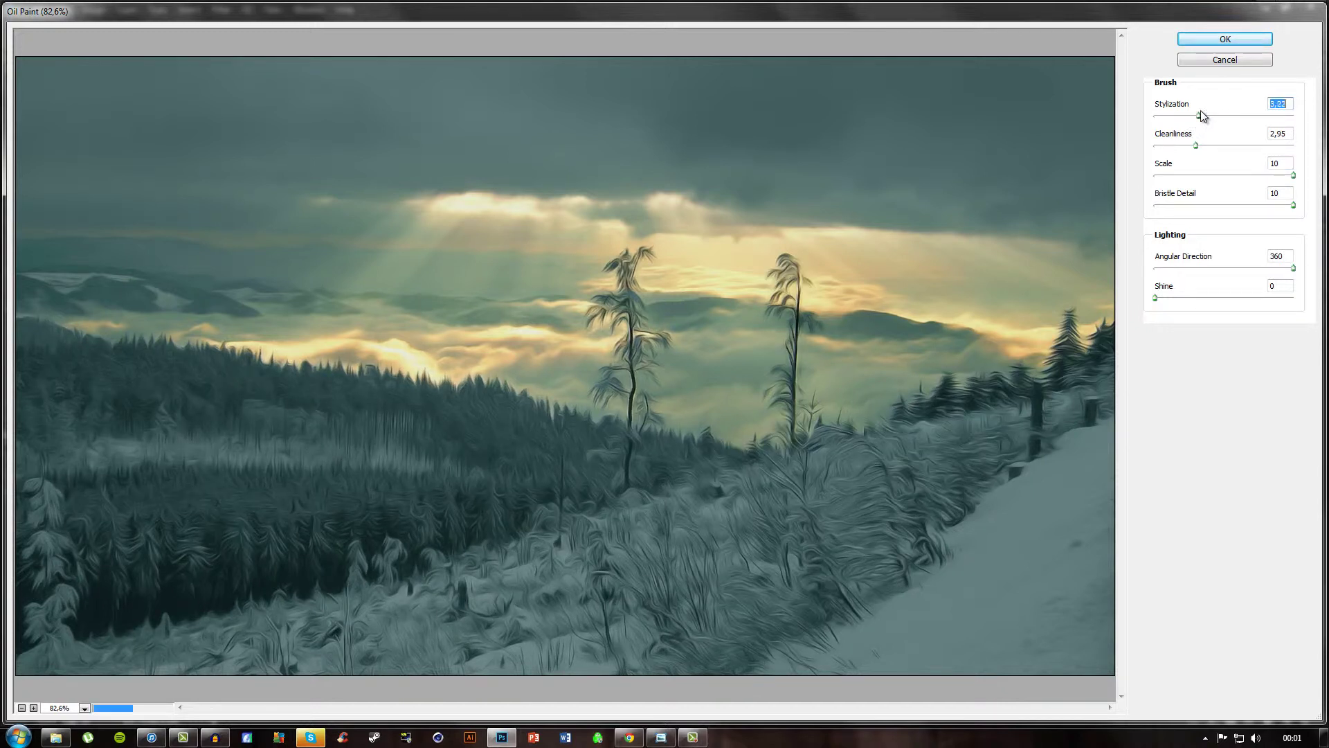
left_click(1213, 42)
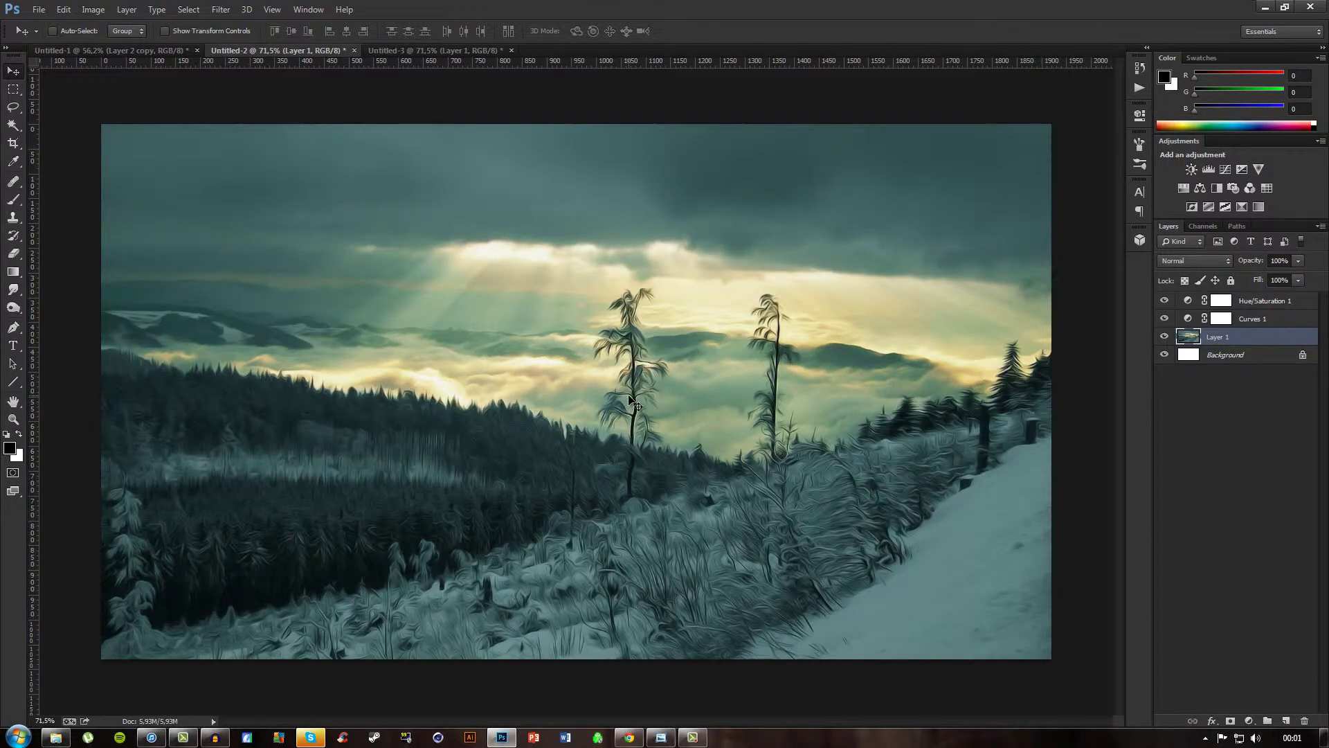
- Fill a full-width top strip with black on a new topmost layer
key("ctrl+z")
key("ctrl+z")
key("m")
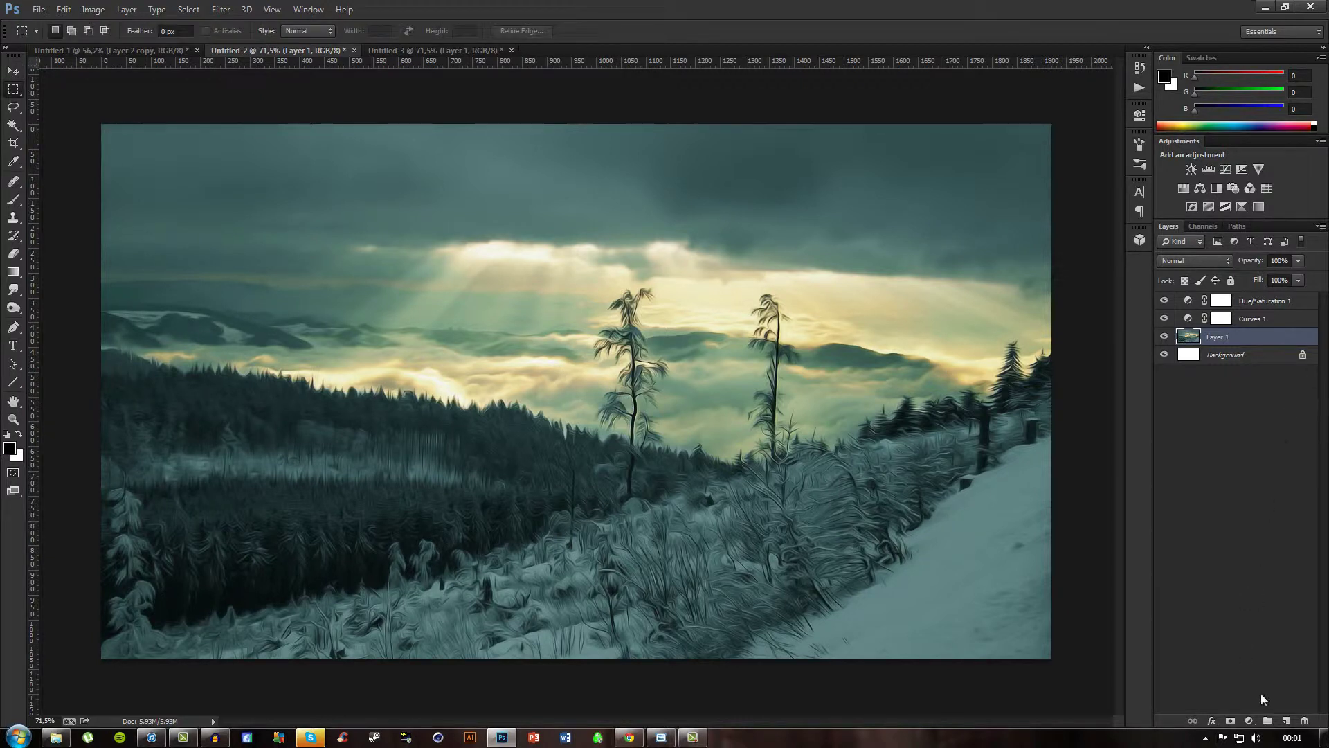
left_click(1286, 721)
key("ctrl+shift+bracketright")
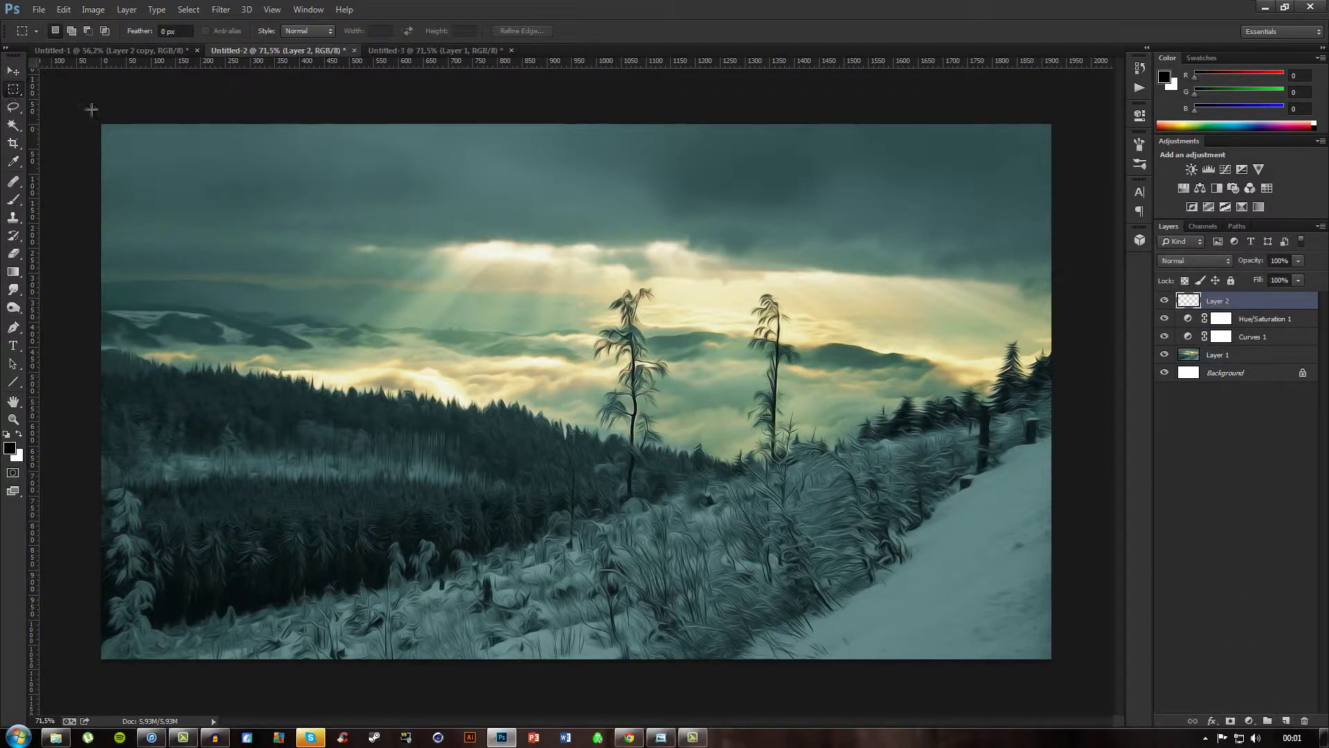
left_click_drag(91, 110, 1093, 186)
key("alt+BackSpace")
key("ctrl+d")
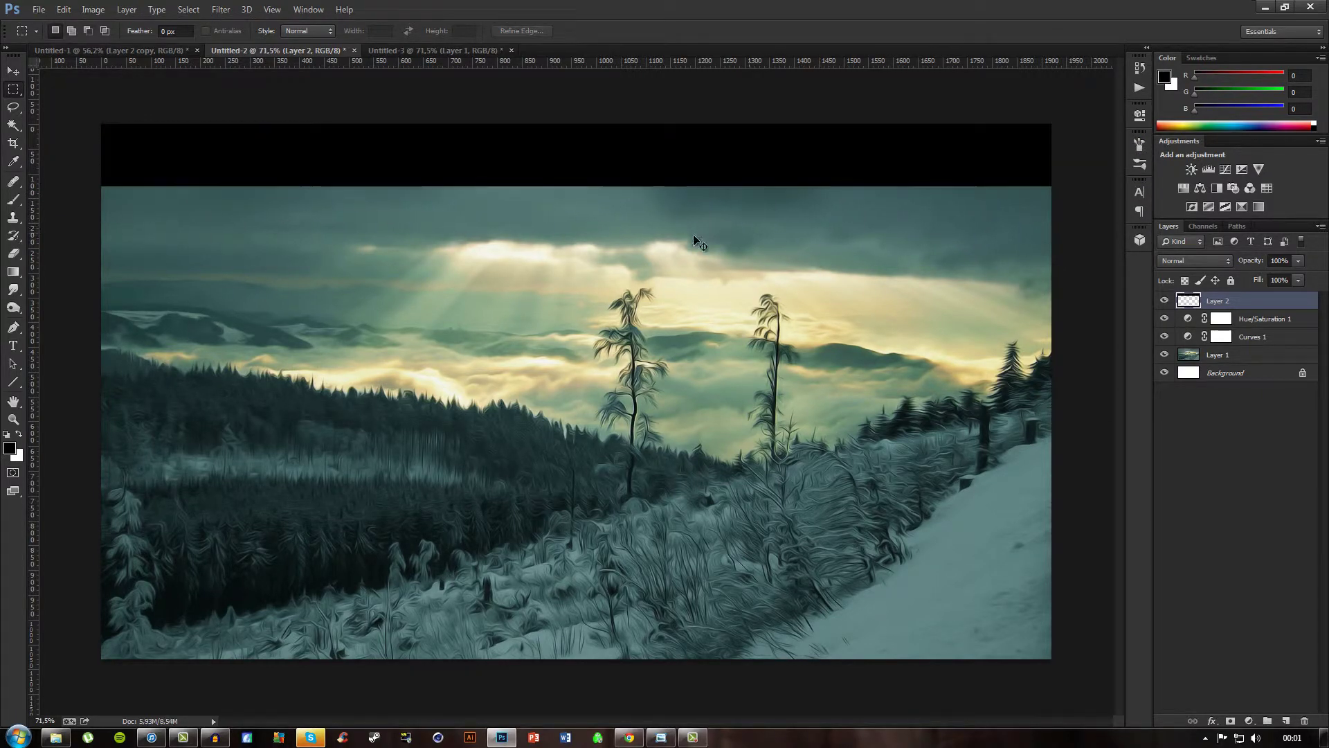
- Alt-drag a copy of the black bar to the image bottom and zoom out
key("v")
left_click_drag(691, 153, 705, 627)
key("ctrl+minus")
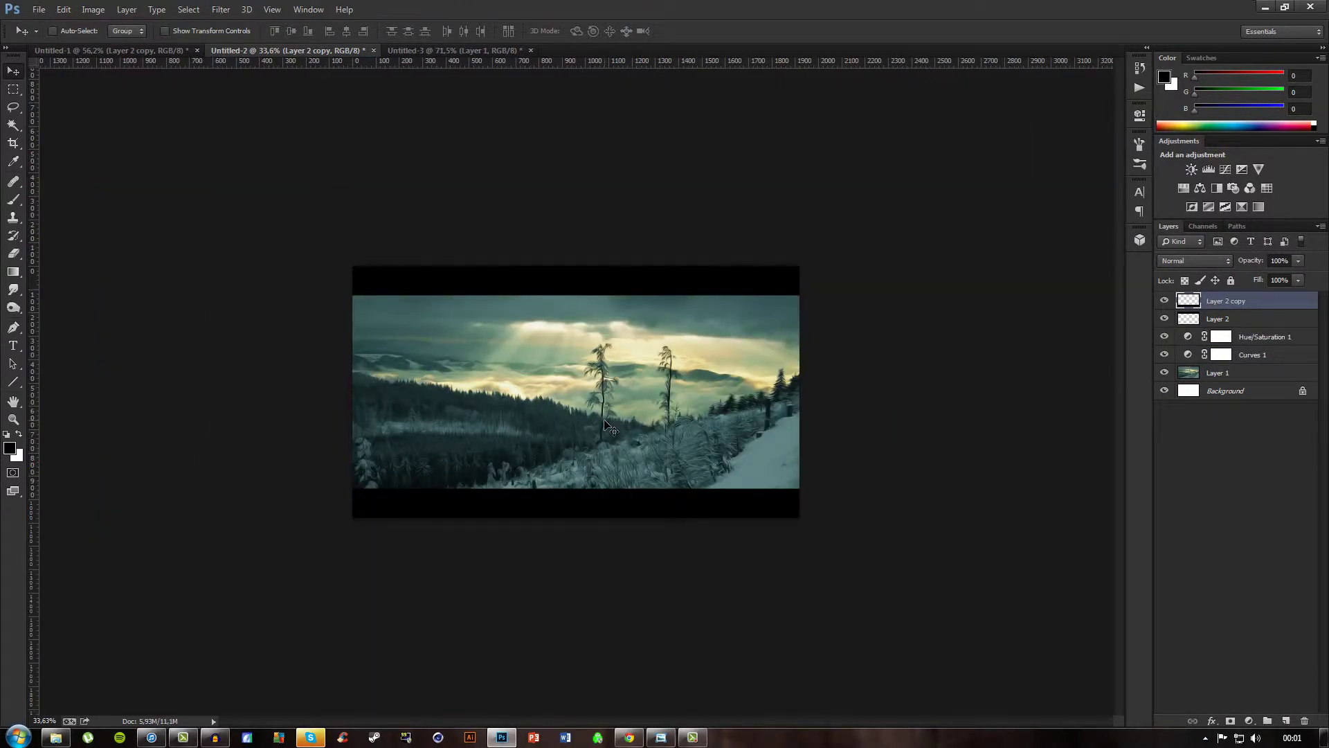
scroll(606, 426, "up", 4)
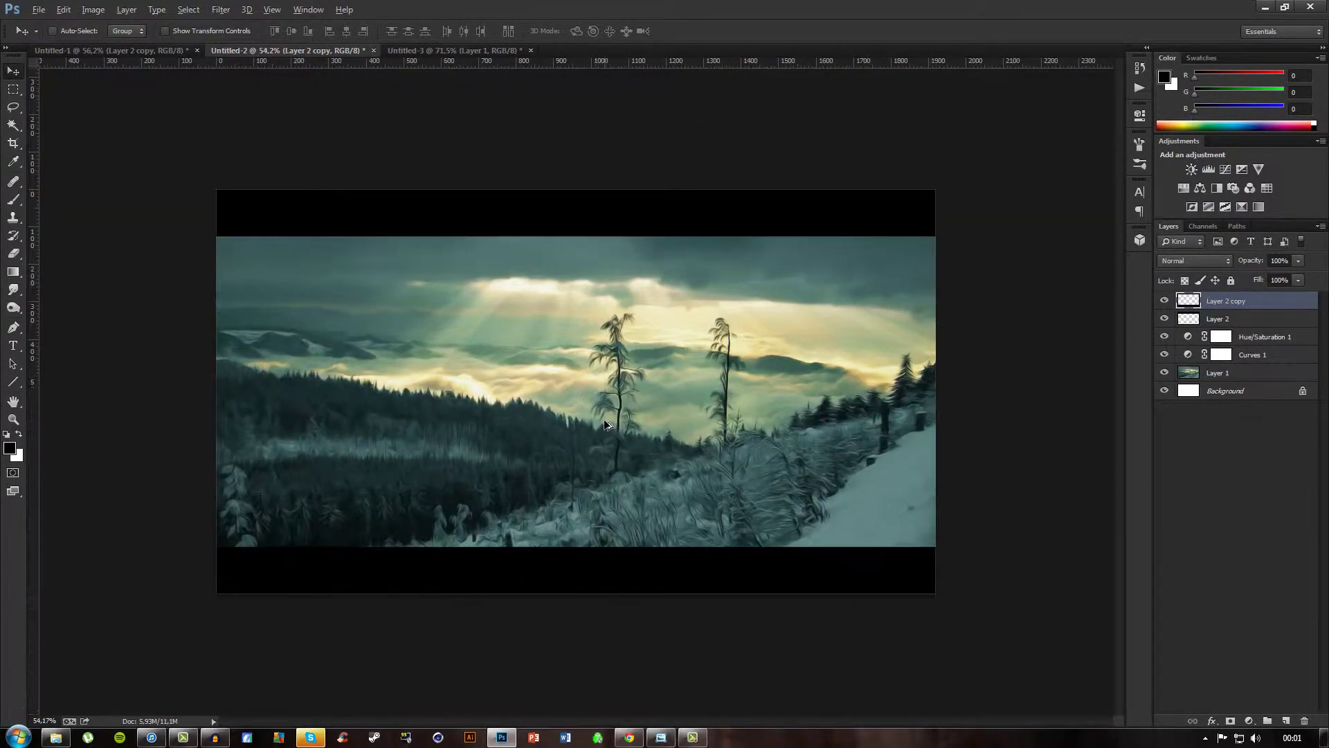
key("alt")
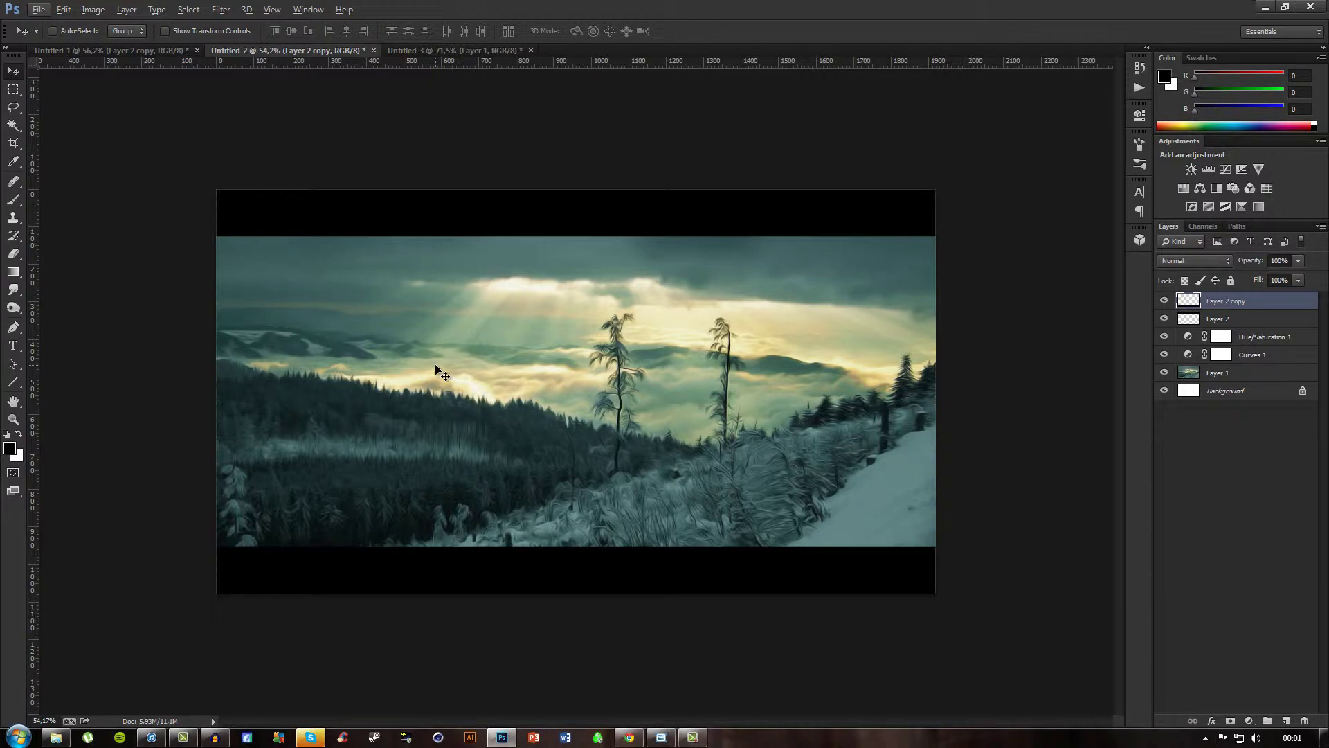
key("alt")
- Open the Liquify and Oil Paint filters, closing both without applying changes
left_click(221, 9)
left_click(188, 9)
mouse_move(221, 9)
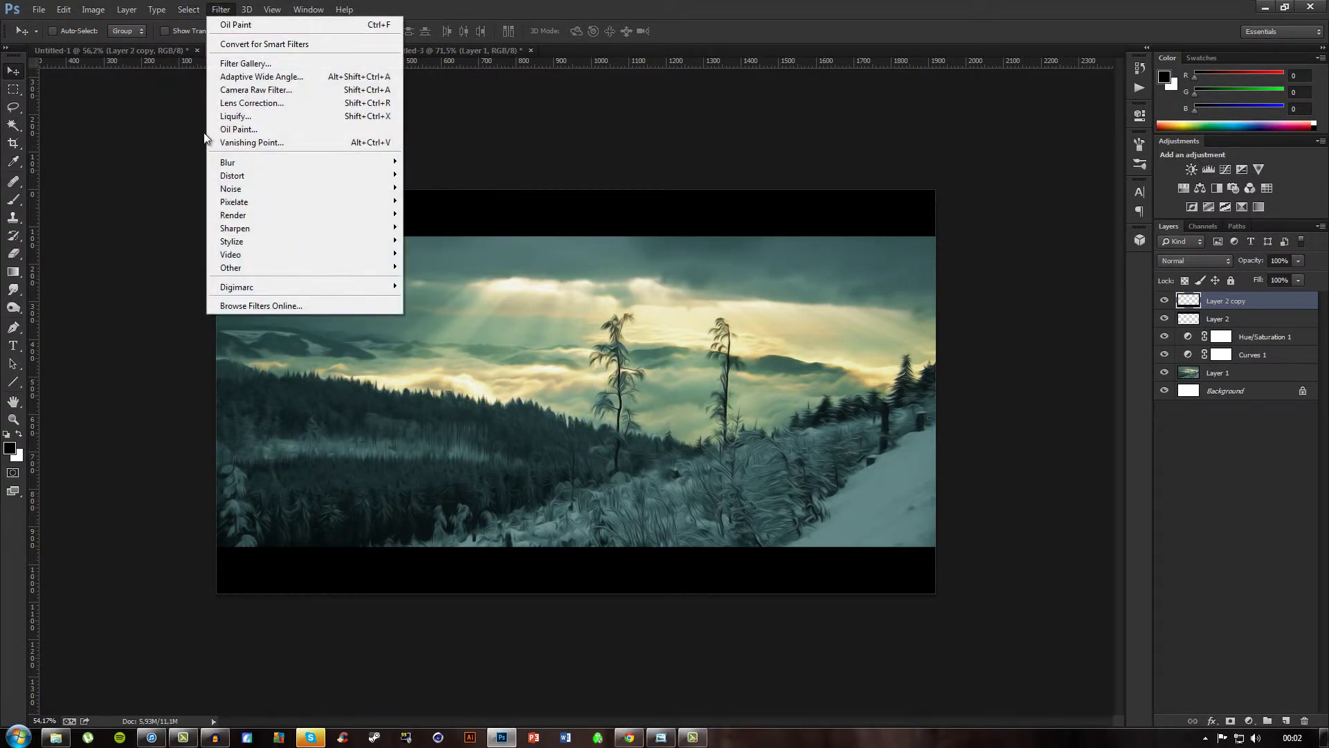
left_click(237, 130)
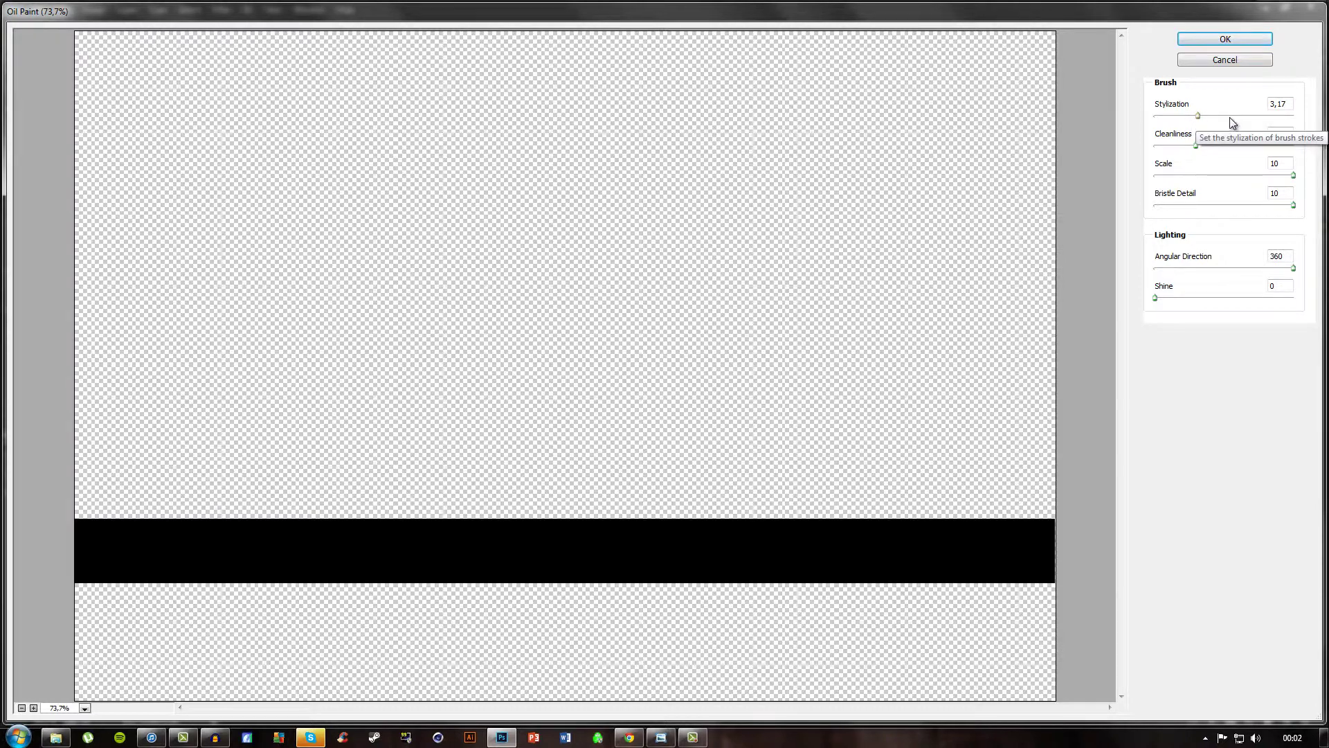
left_click(1221, 61)
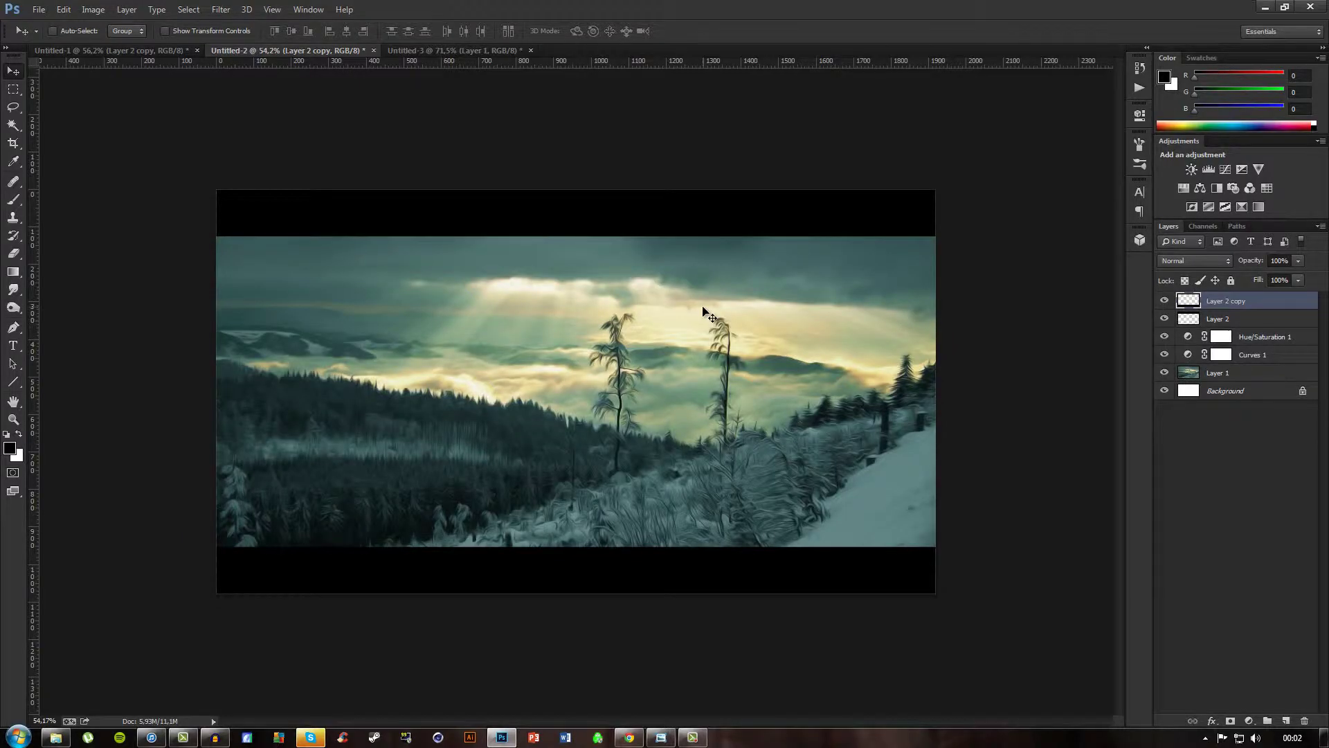
scroll(605, 379, "down", 5)
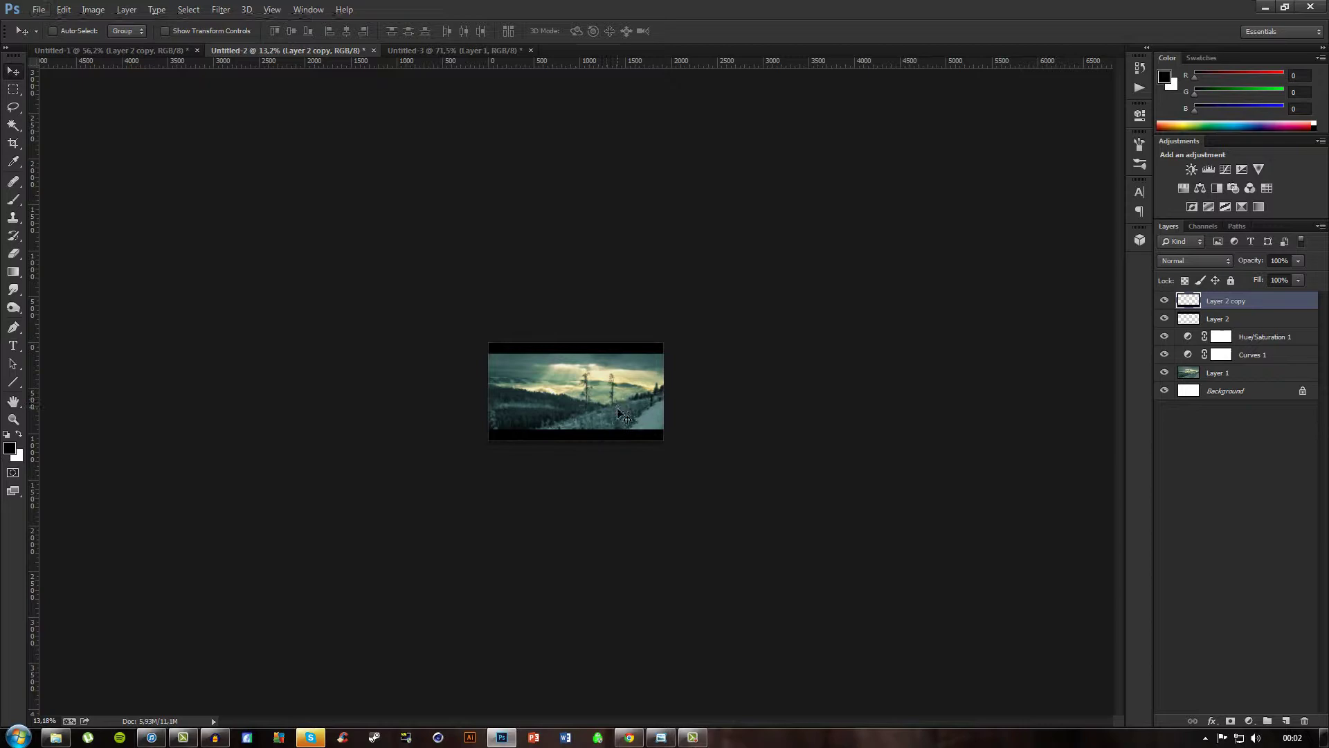
scroll(623, 408, "up", 4)
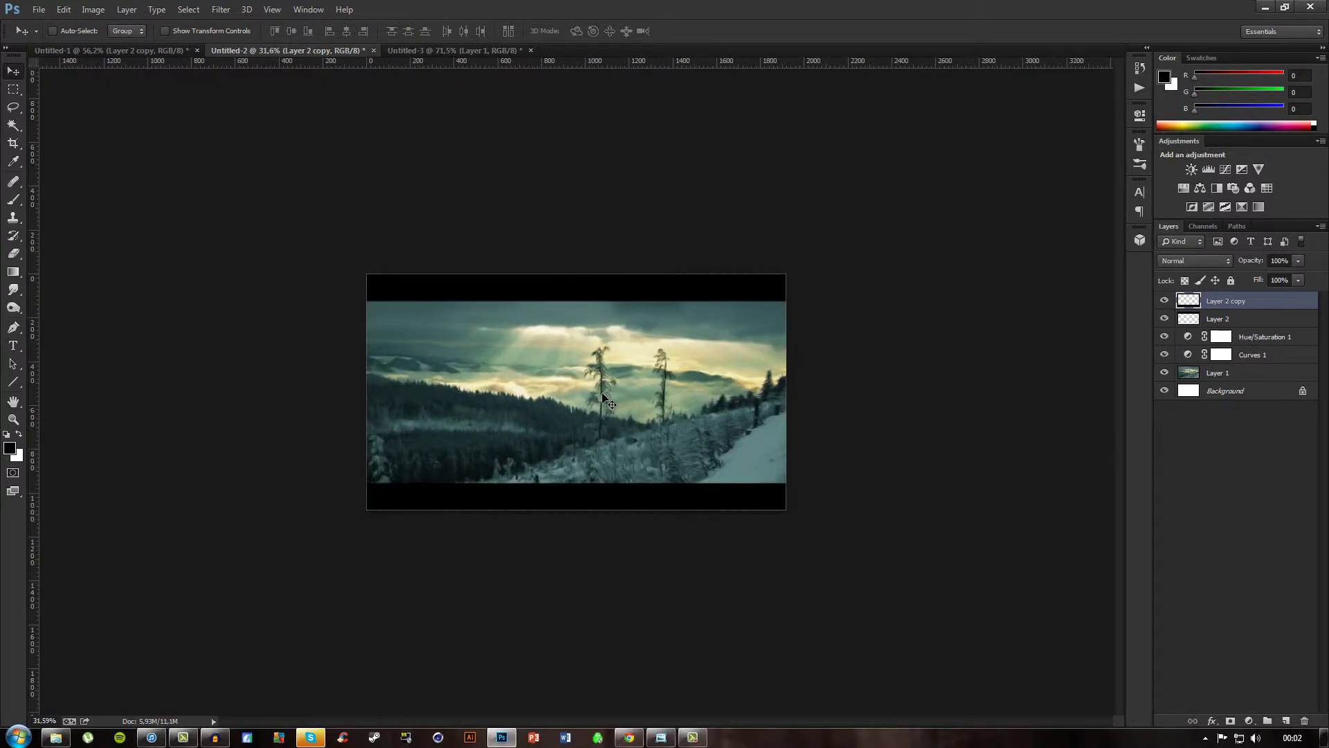
- Add an S-shaped Curves adjustment layer to the Untitled-3 city photo
key("ctrl+Tab")
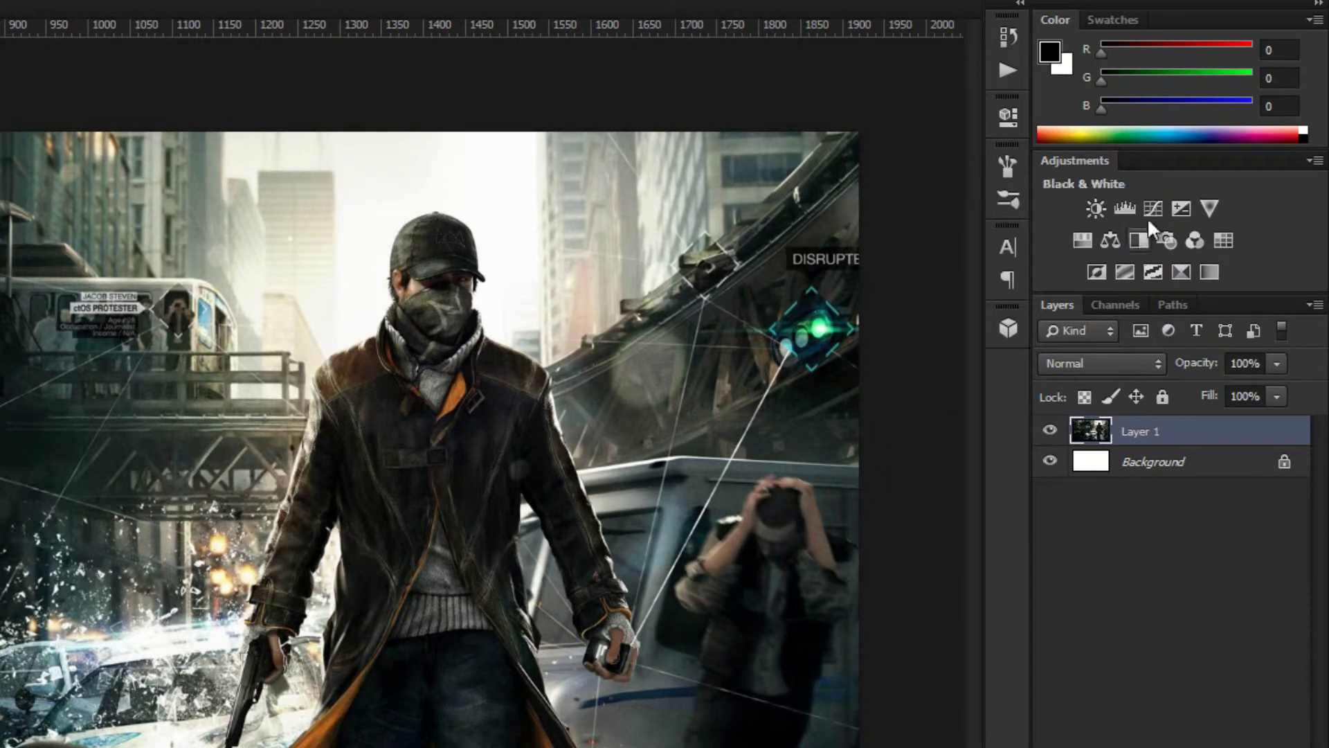
left_click(1153, 208)
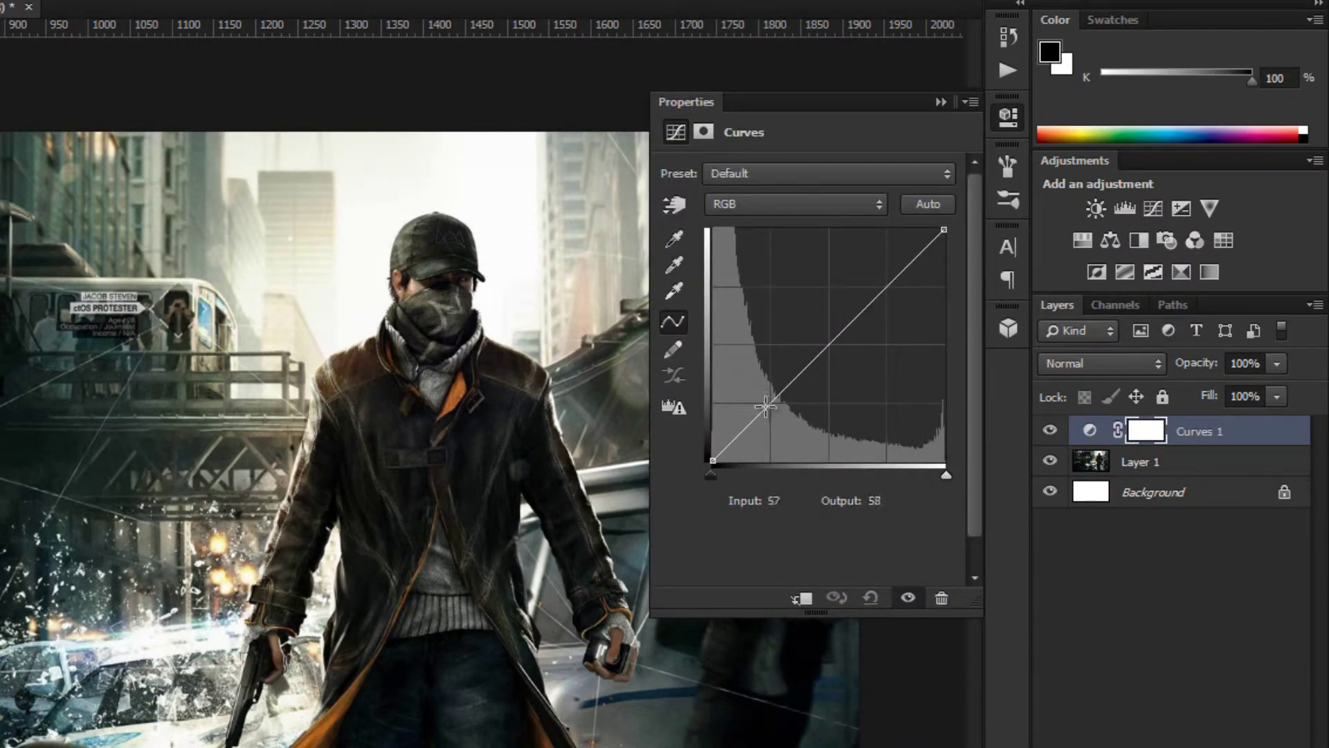
left_click_drag(766, 406, 779, 411)
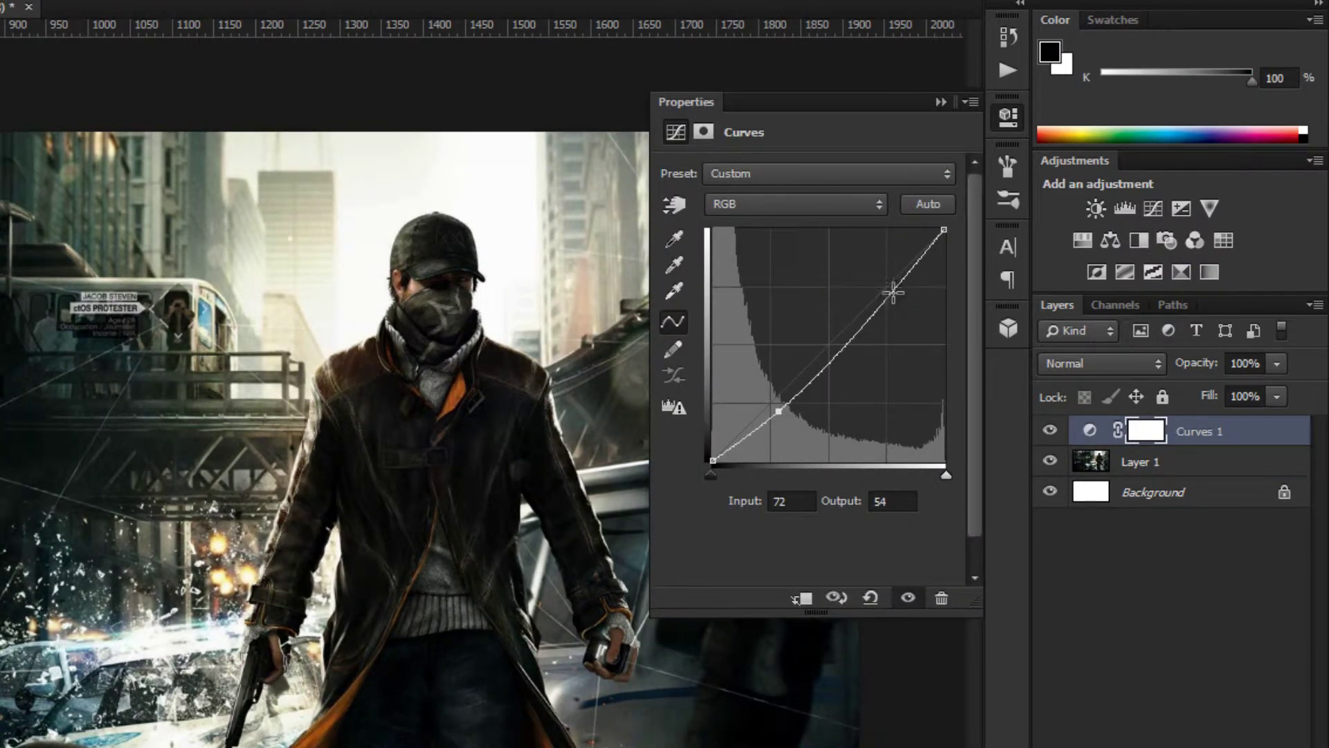
left_click_drag(893, 293, 878, 277)
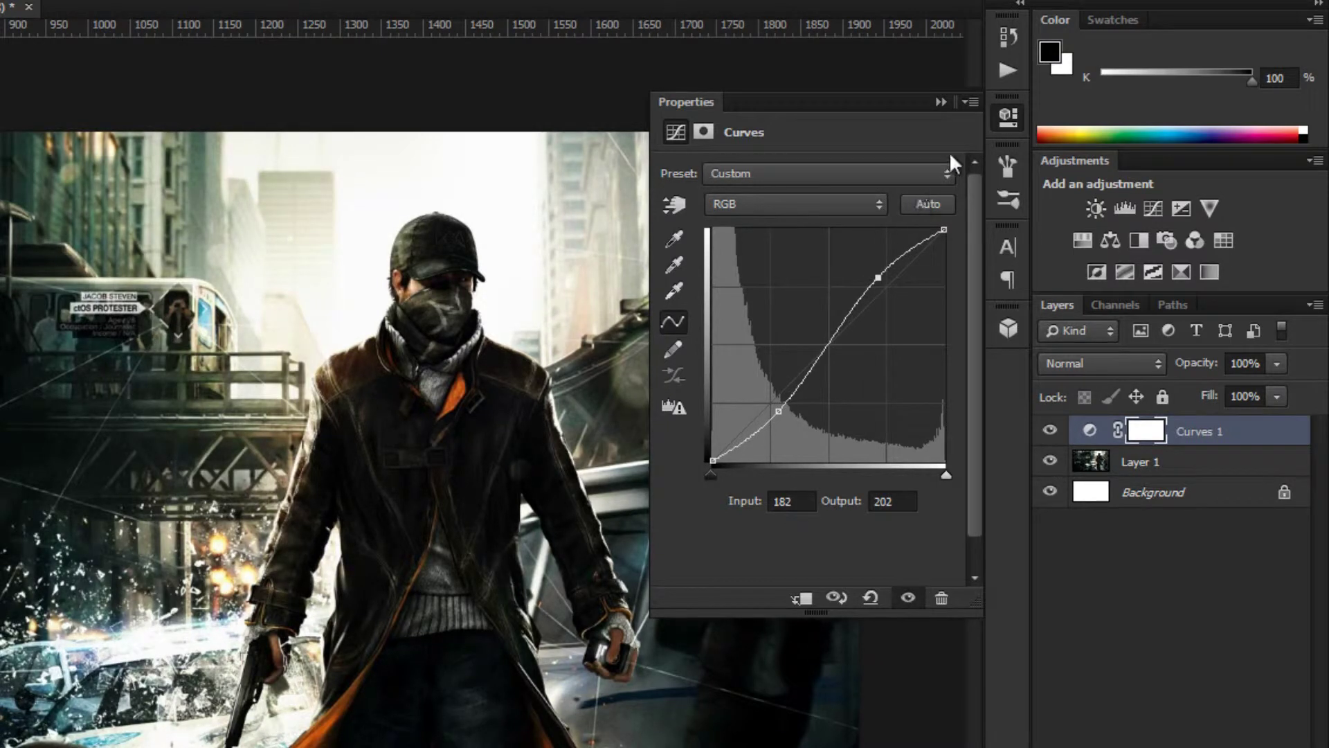
left_click(941, 103)
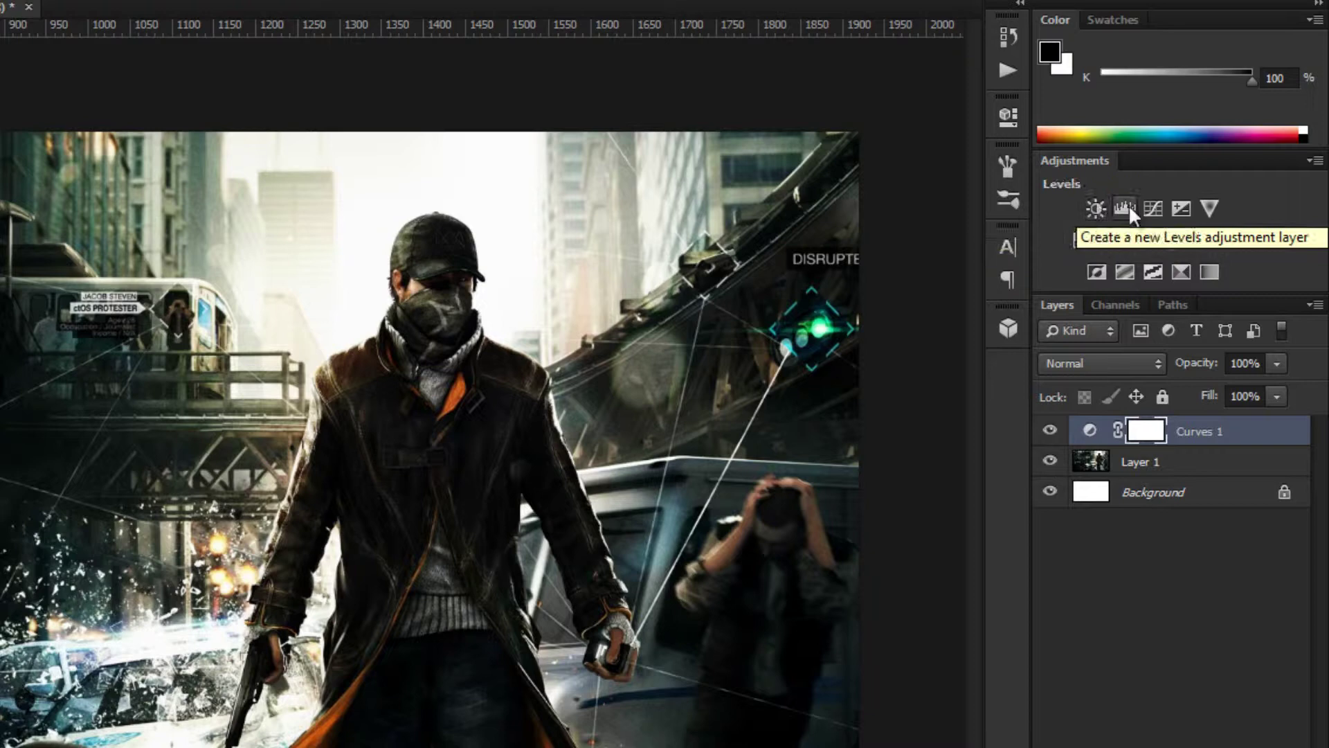
- Add a Brightness/Contrast layer with lowered brightness and contrast
left_click(1095, 208)
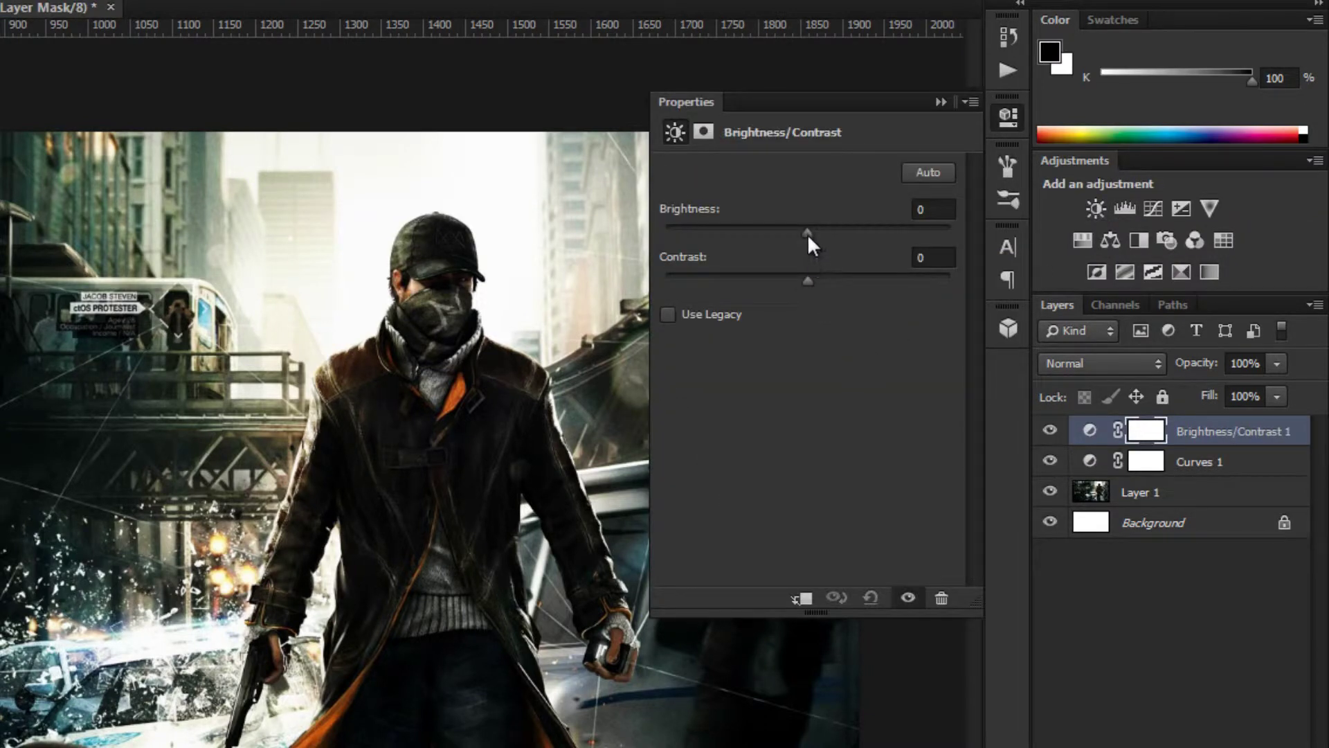
left_click_drag(808, 236, 785, 221)
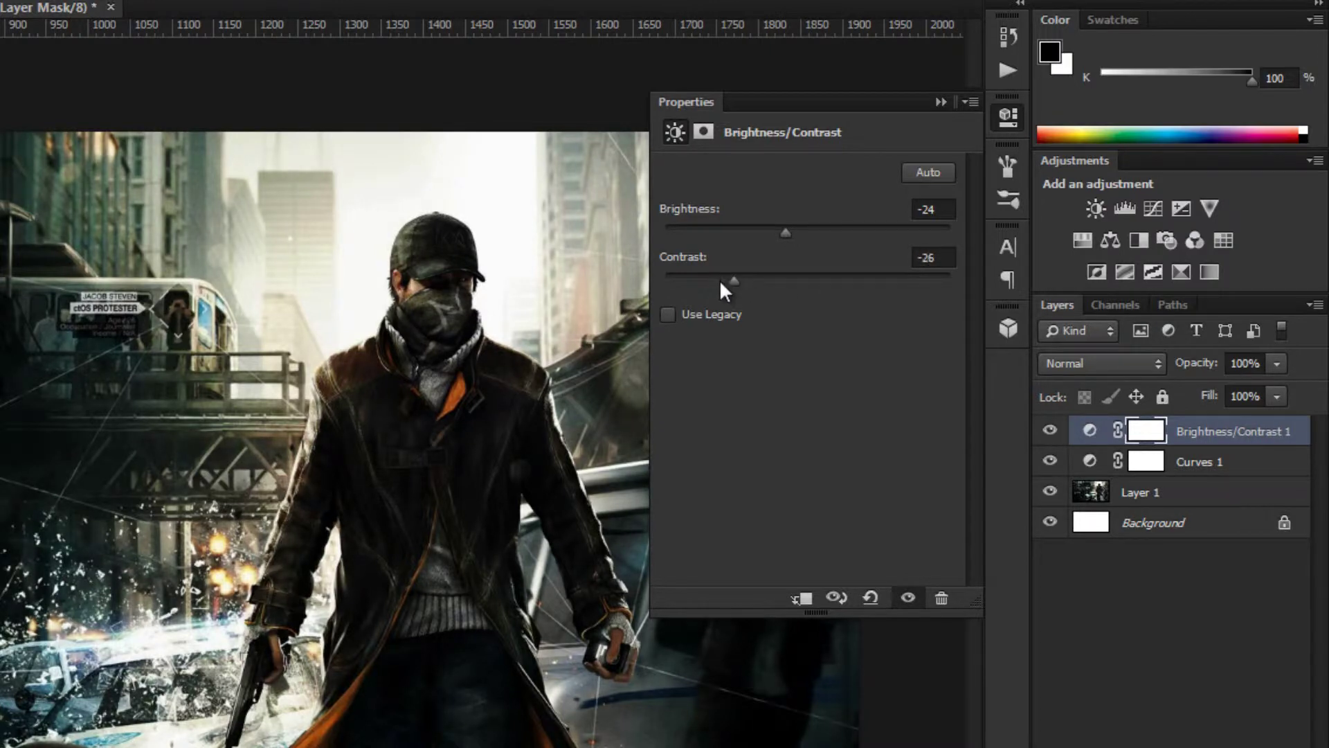
left_click_drag(795, 281, 754, 276)
left_click(935, 101)
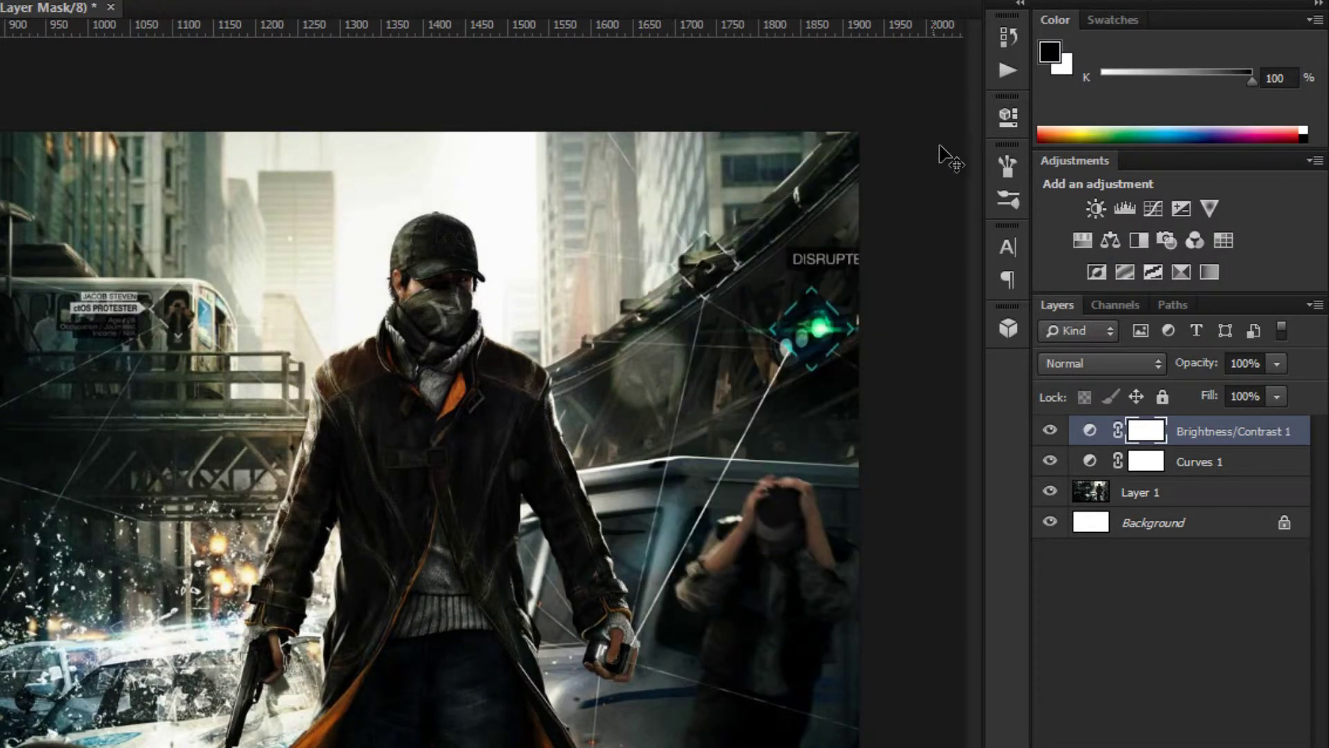
- Add a Hue/Saturation layer with saturation set to -60
left_click(1083, 239)
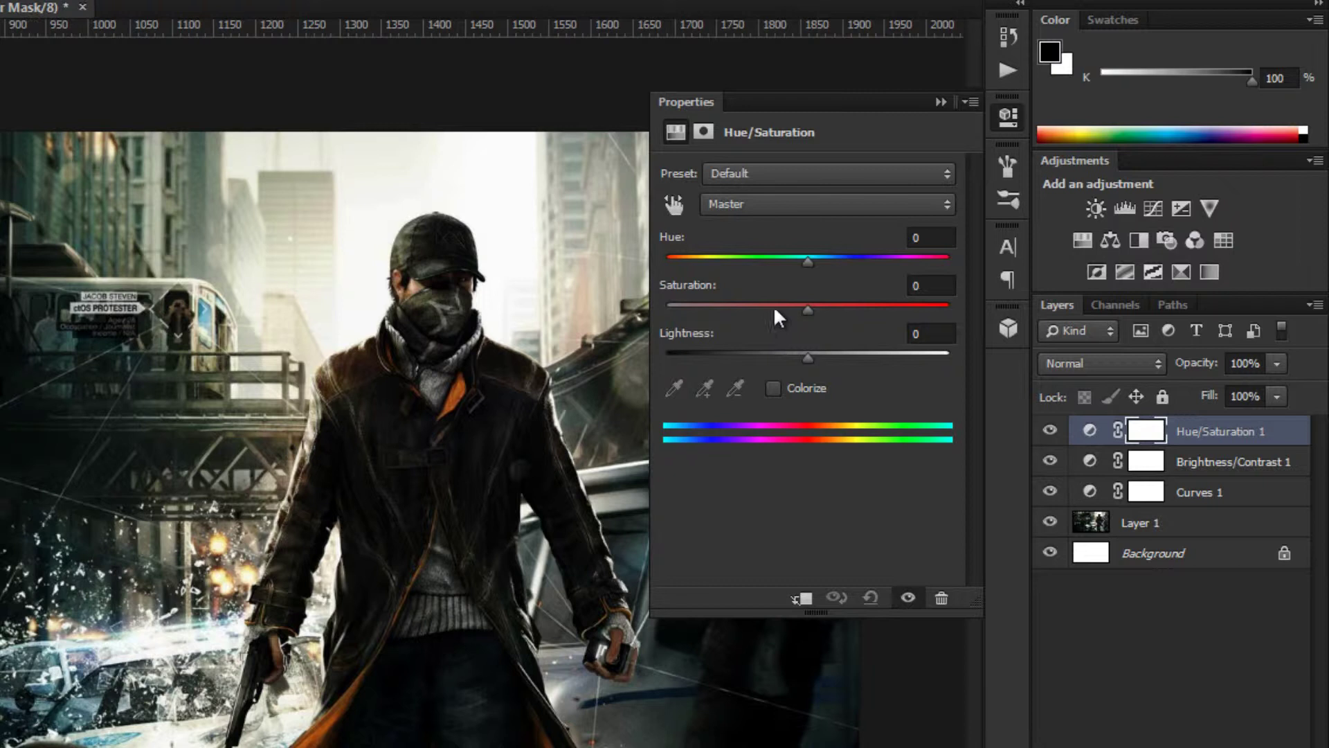
left_click_drag(776, 309, 722, 309)
left_click(931, 285)
double_click(925, 286)
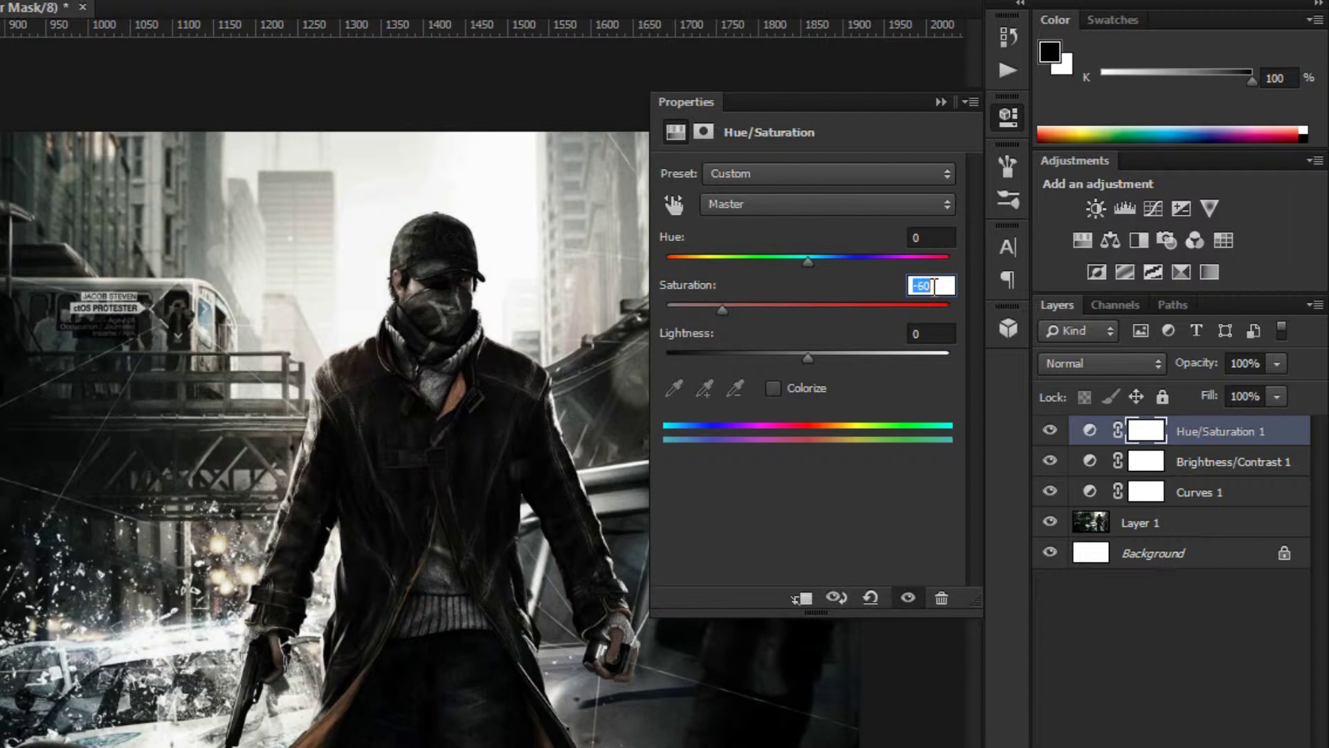
key("Return")
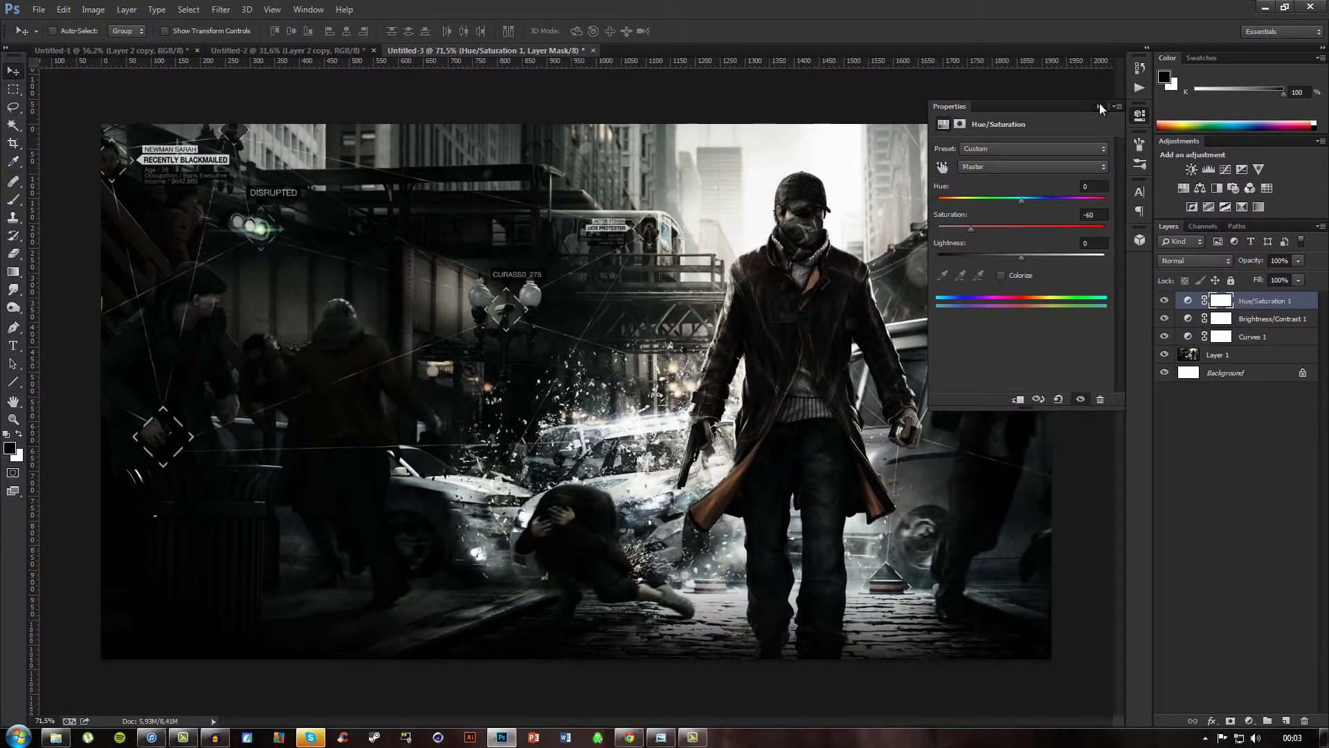
left_click(941, 101)
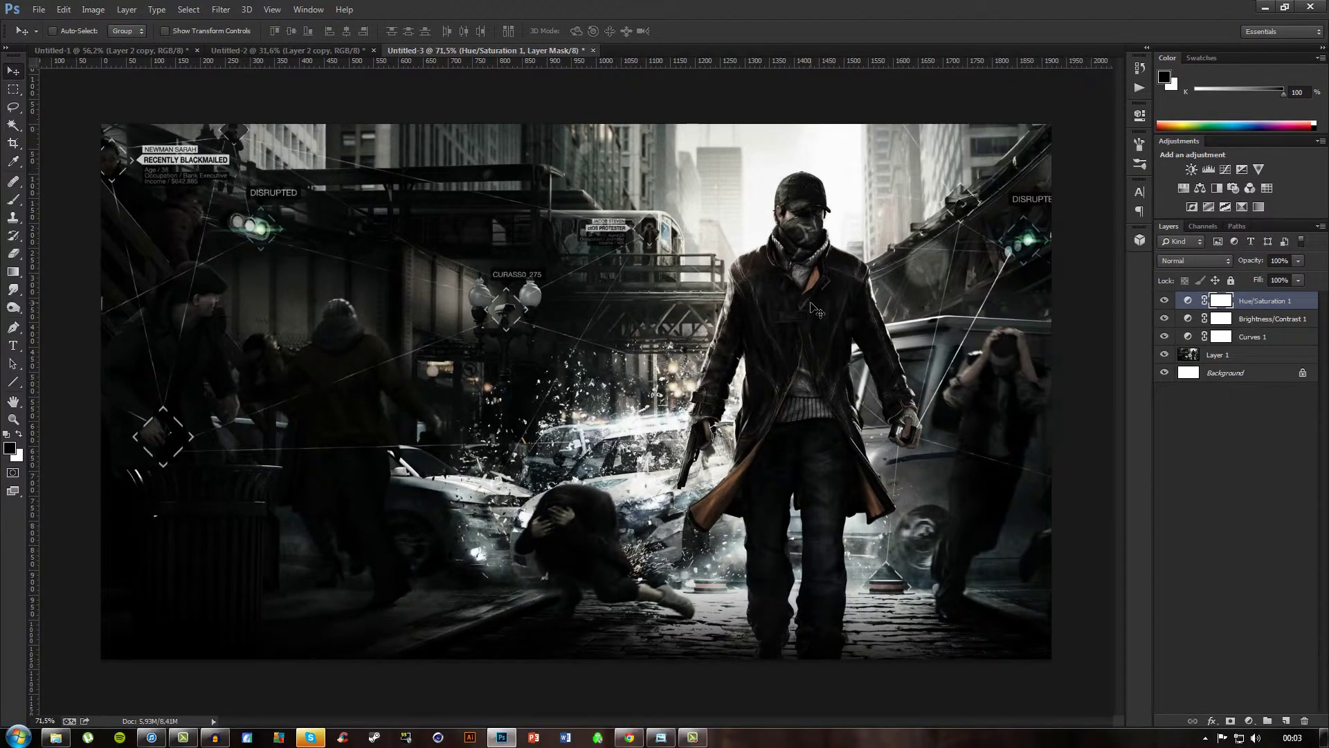
- Apply the Oil Paint filter to Layer 1 of the city scene, using Stylization 4,75 and Cleanliness 10
left_click(1215, 356)
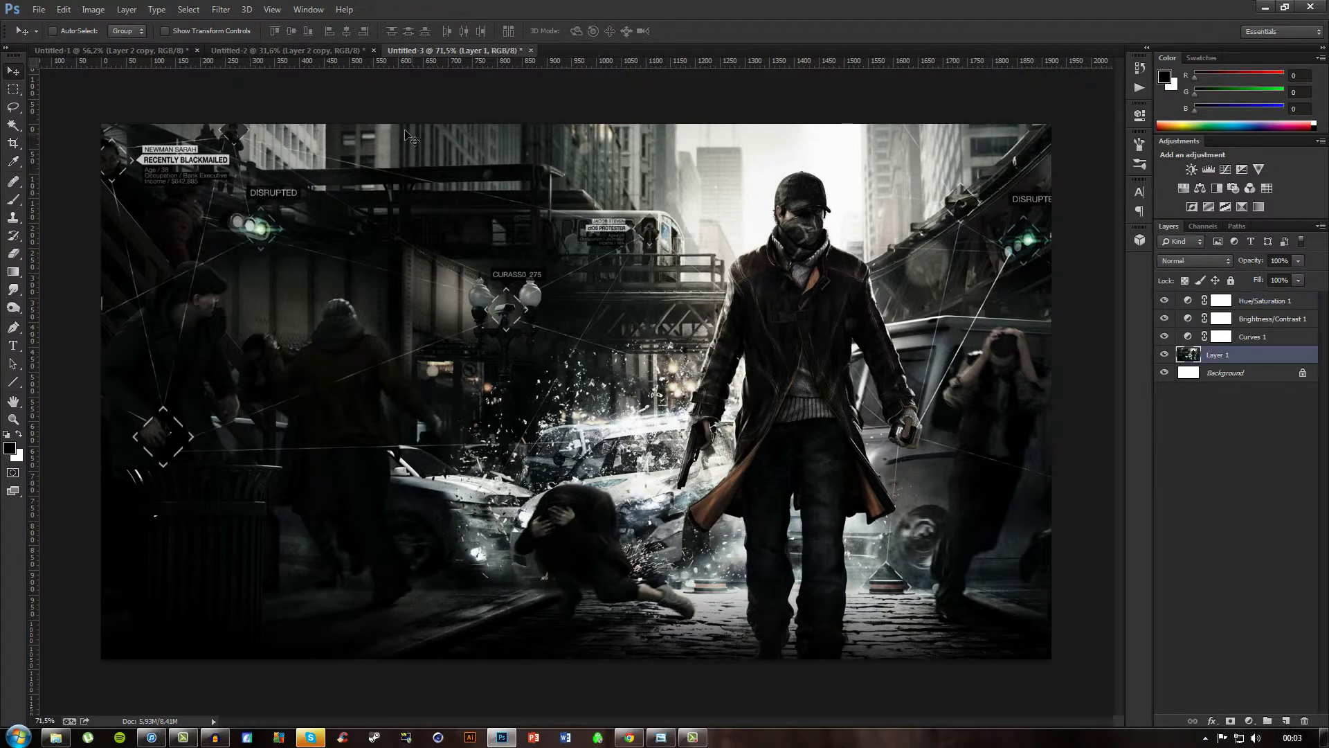
left_click(223, 10)
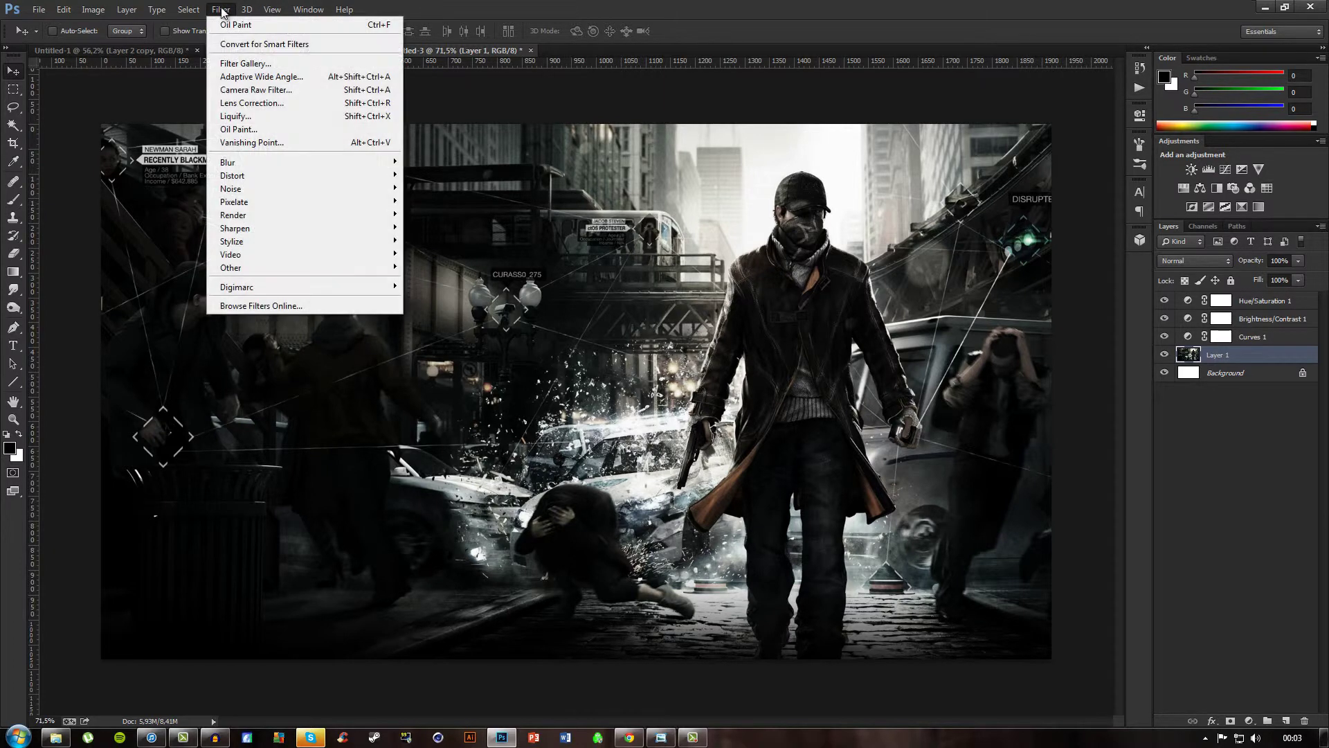
left_click(238, 130)
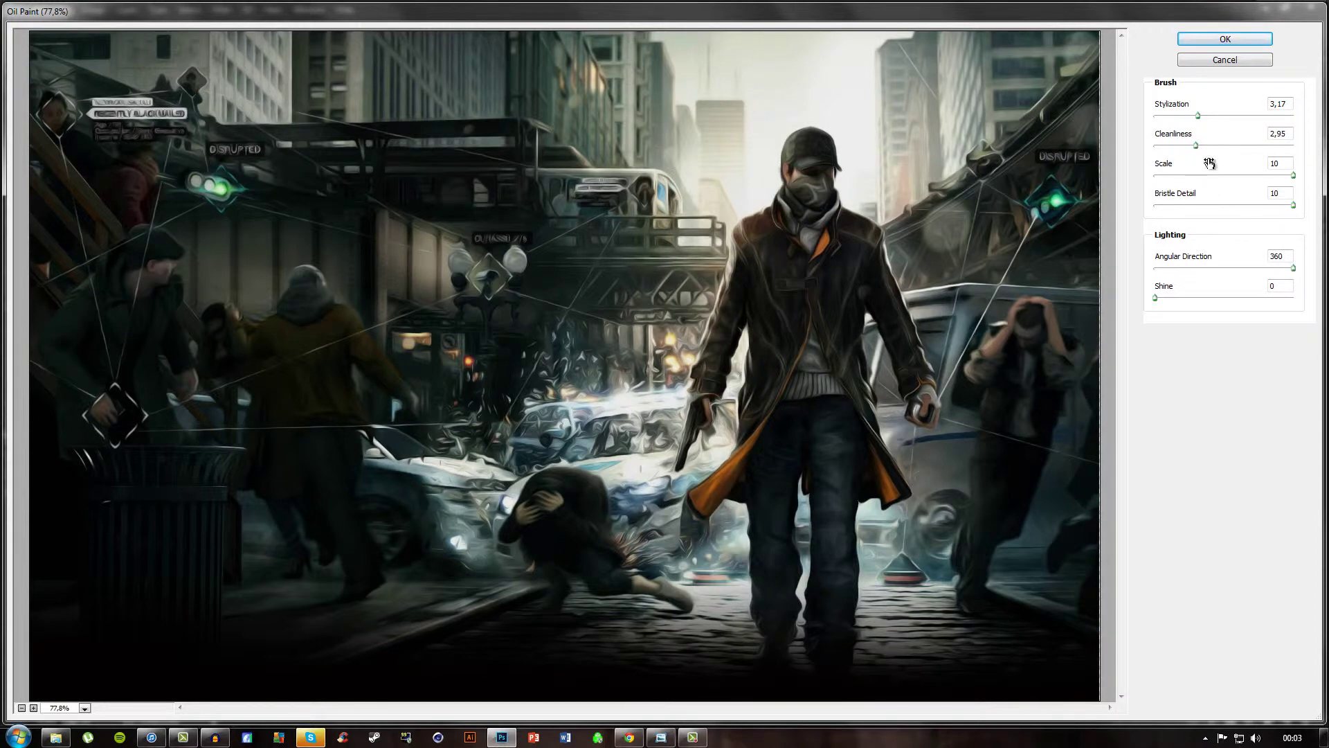
left_click_drag(1197, 143, 1295, 144)
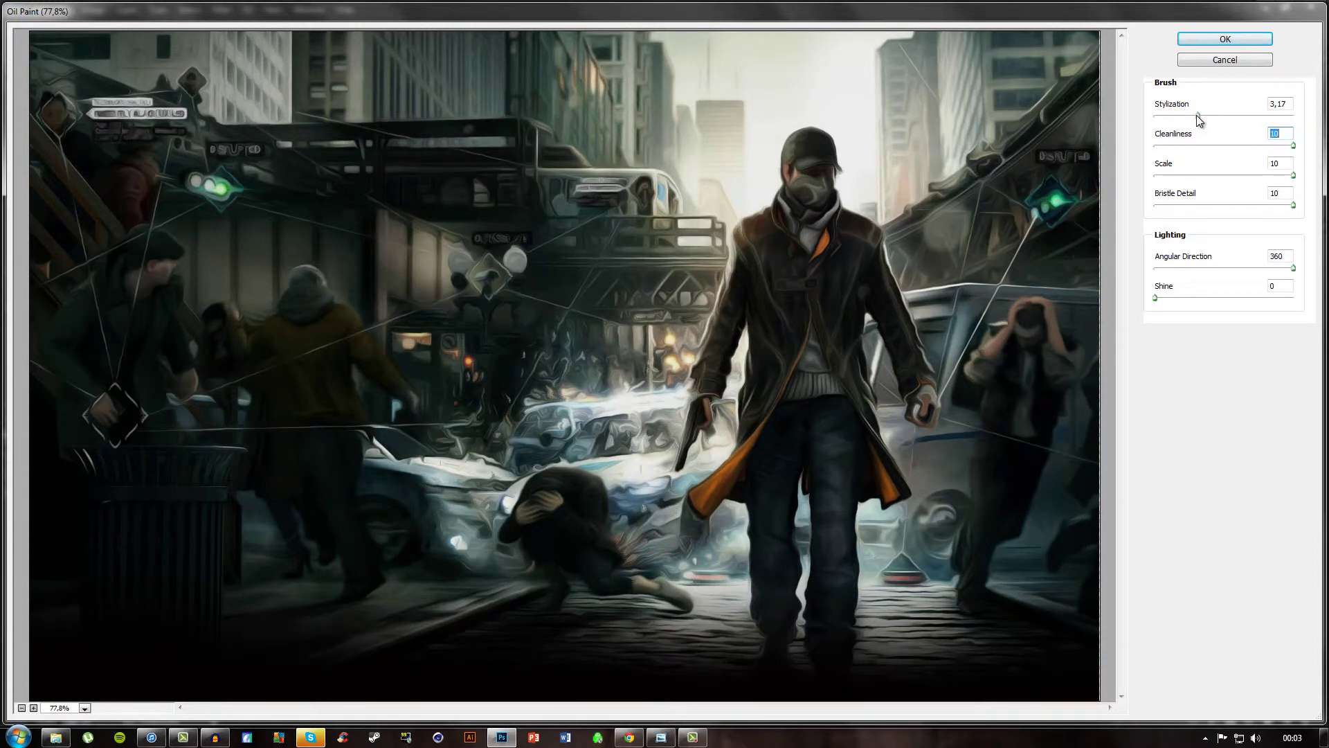
mouse_move(1197, 116)
left_mouse_down()
mouse_move(1219, 117)
mouse_move(1203, 118)
left_mouse_up()
left_click(1214, 44)
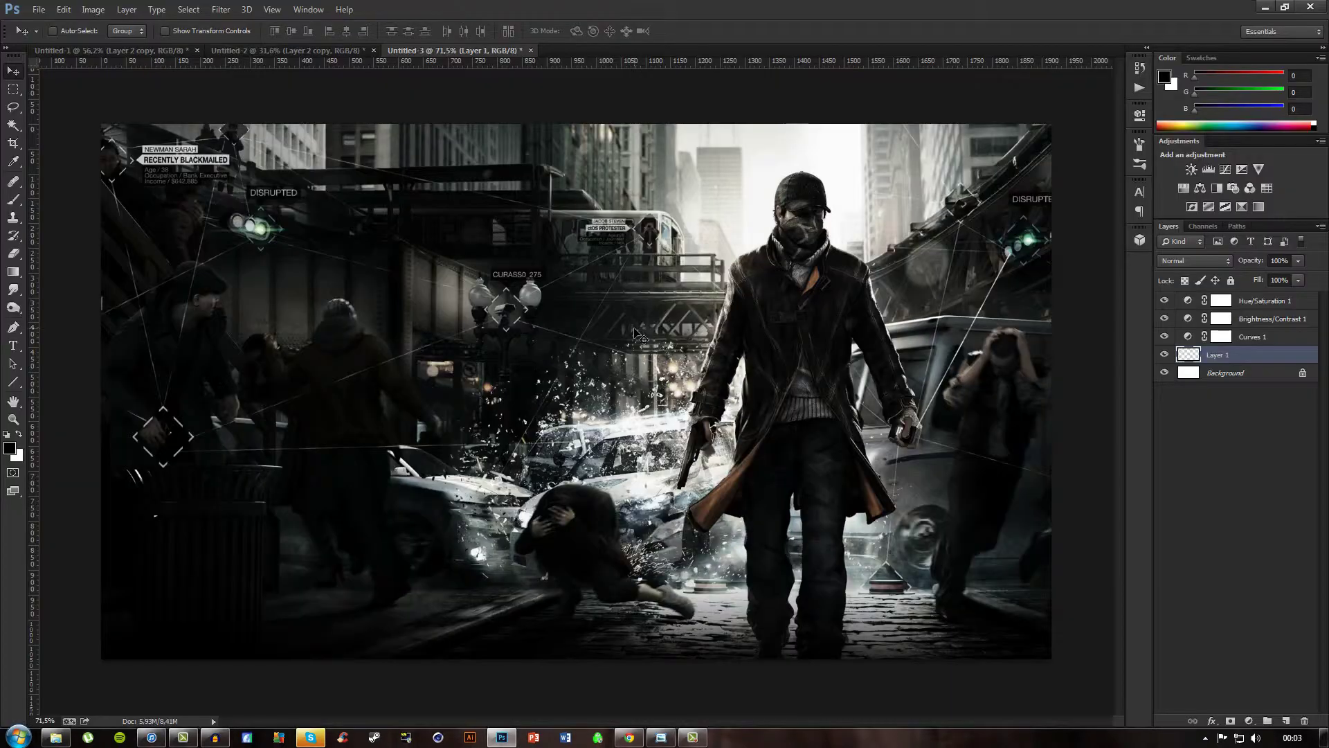
scroll(640, 336, "down", 5)
scroll(587, 392, "up", 4)
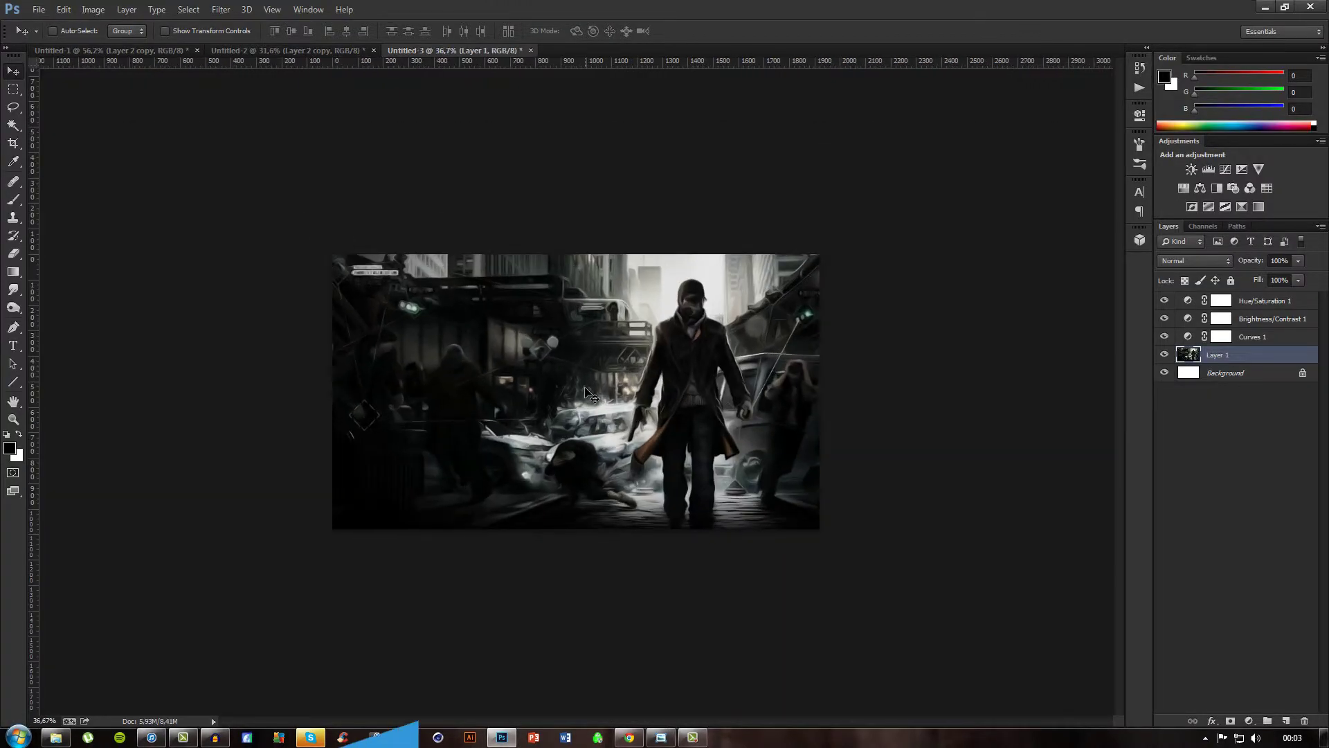
scroll(587, 393, "up", 1)
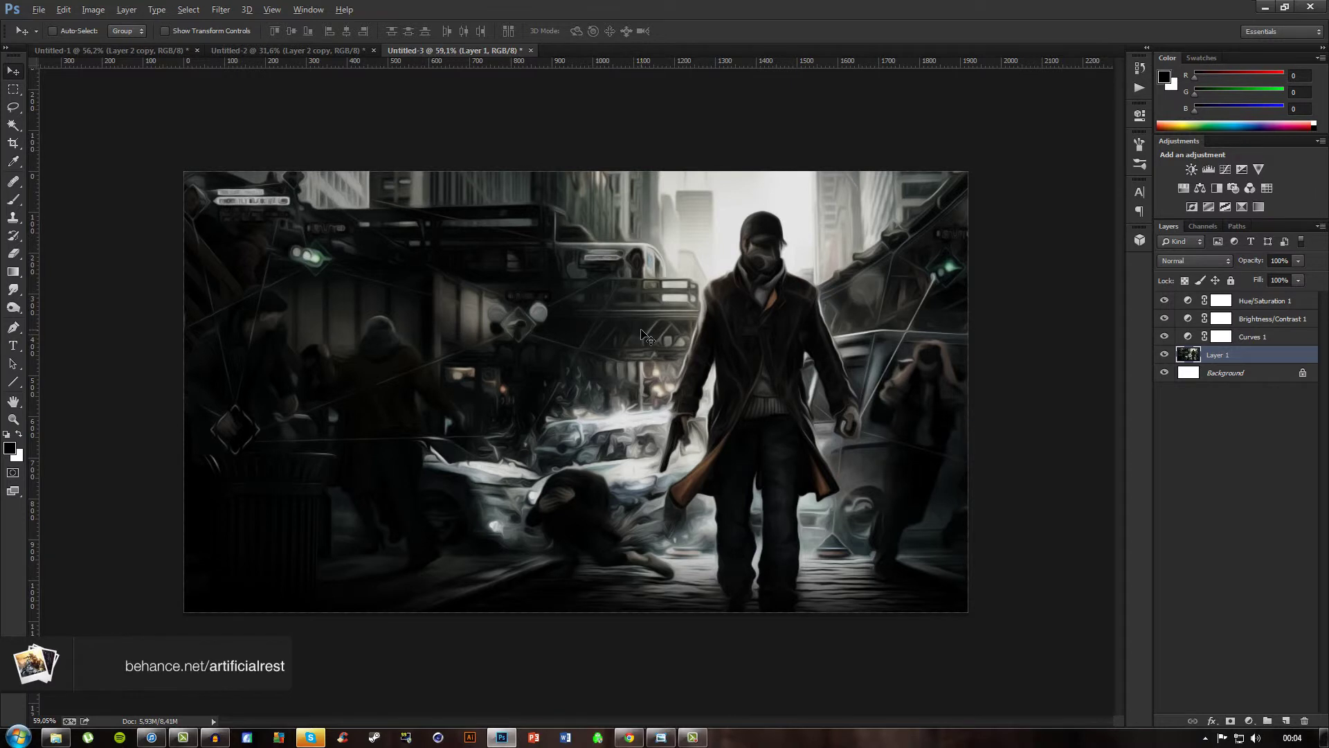
scroll(643, 335, "down", 1)
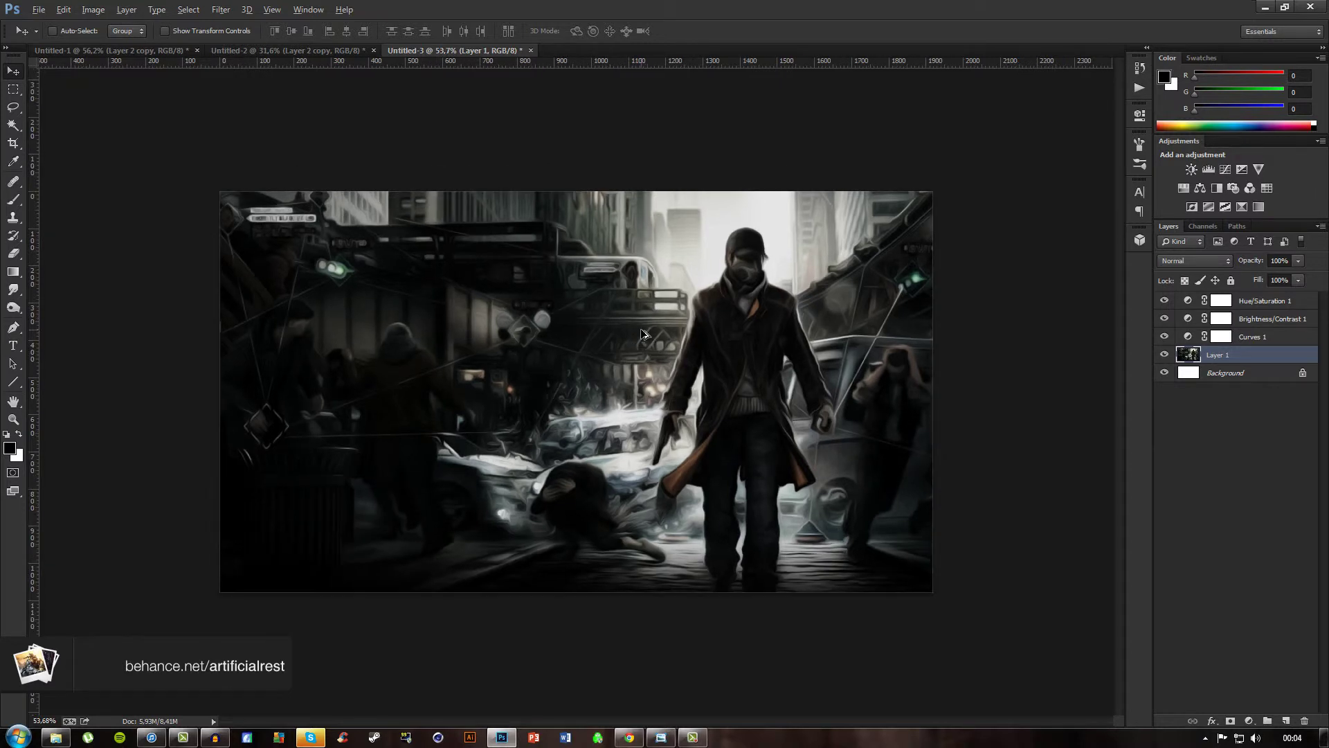
key("alt")
key("ctrl+Tab")
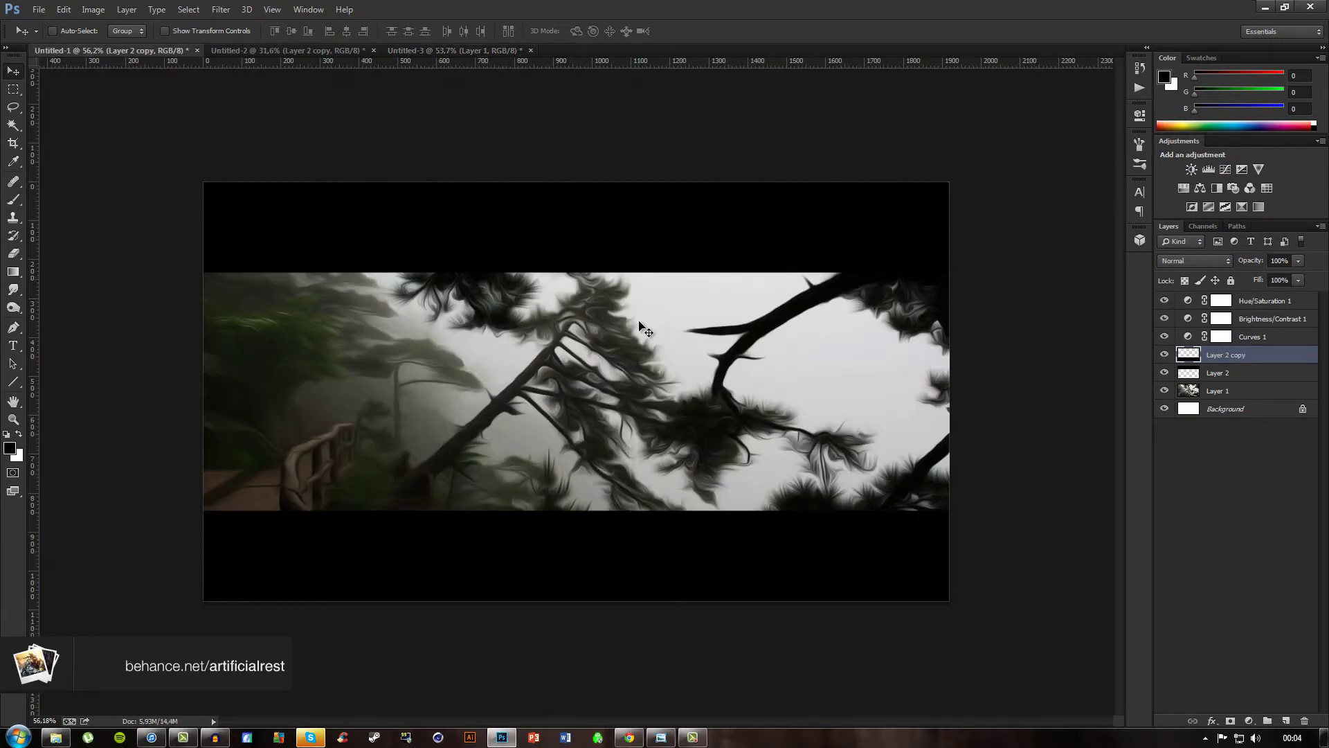
key("ctrl+Tab")
key("ctrl+Tab")
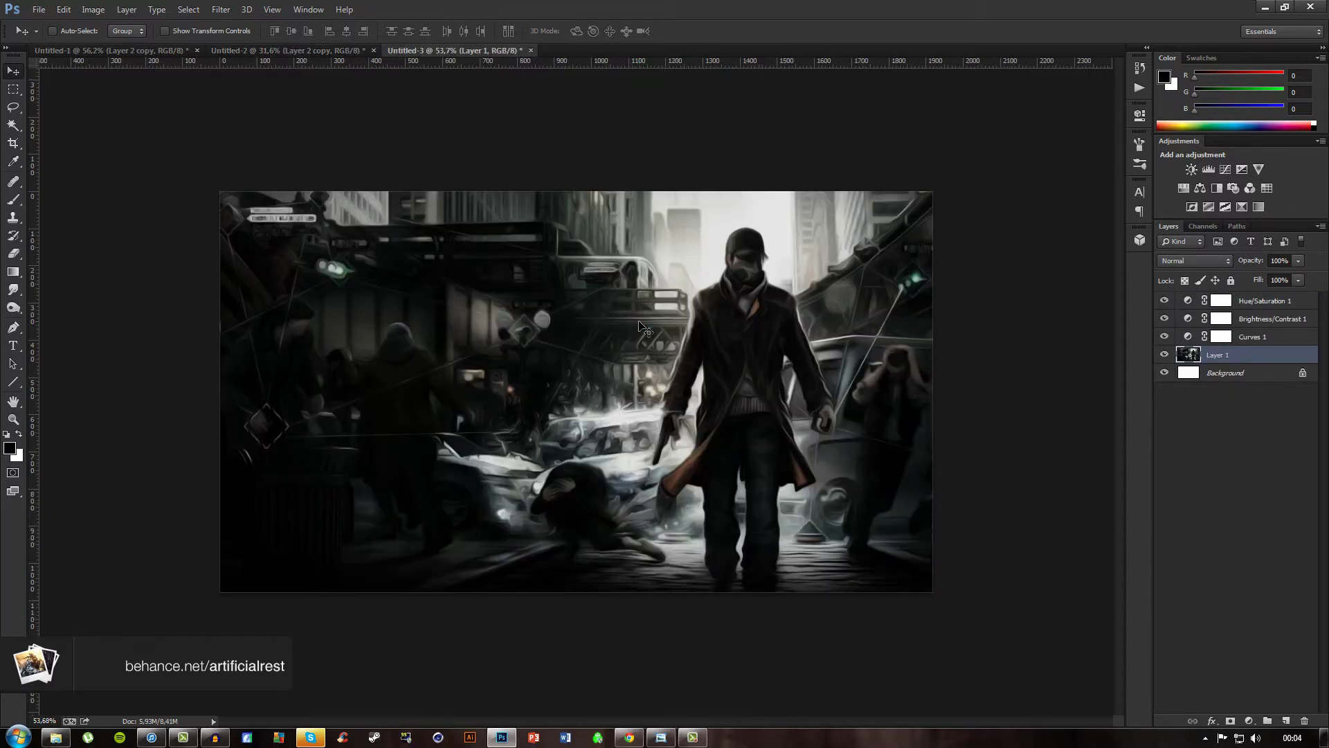
key("ctrl+Tab")
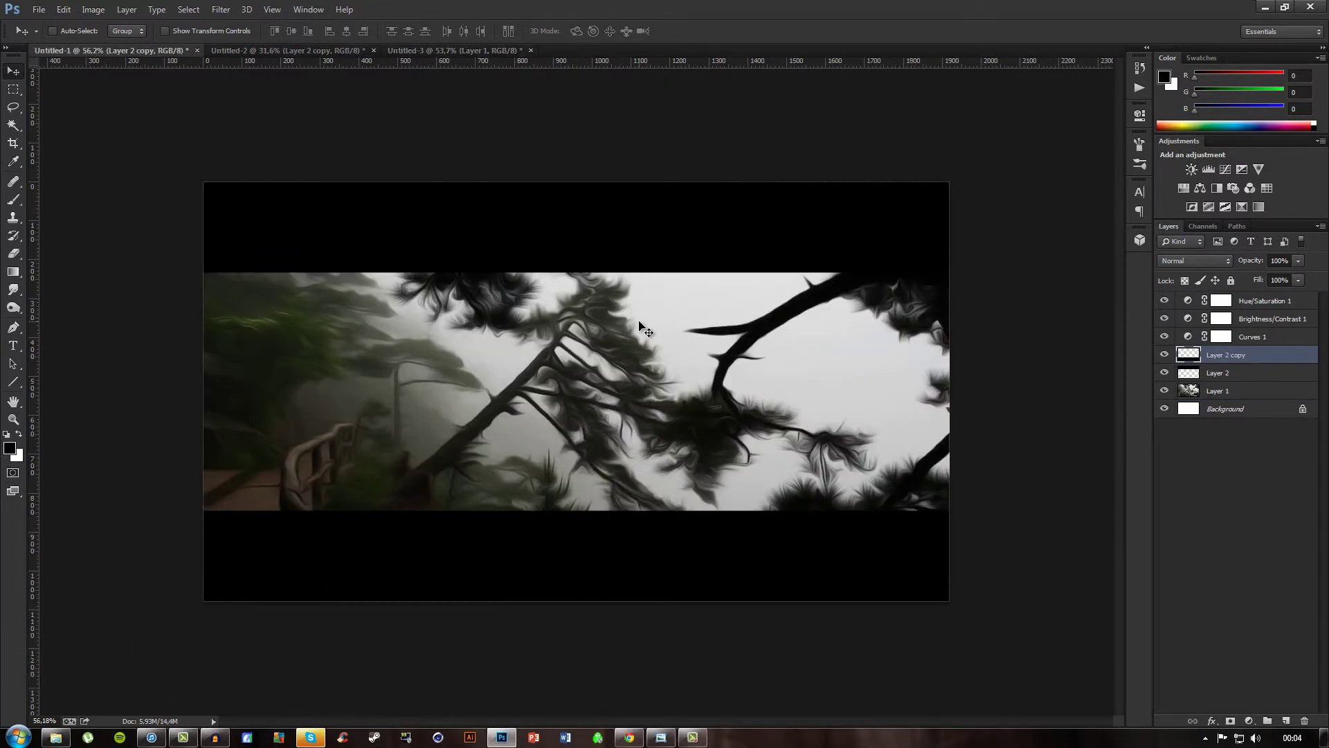
key("ctrl+Tab")
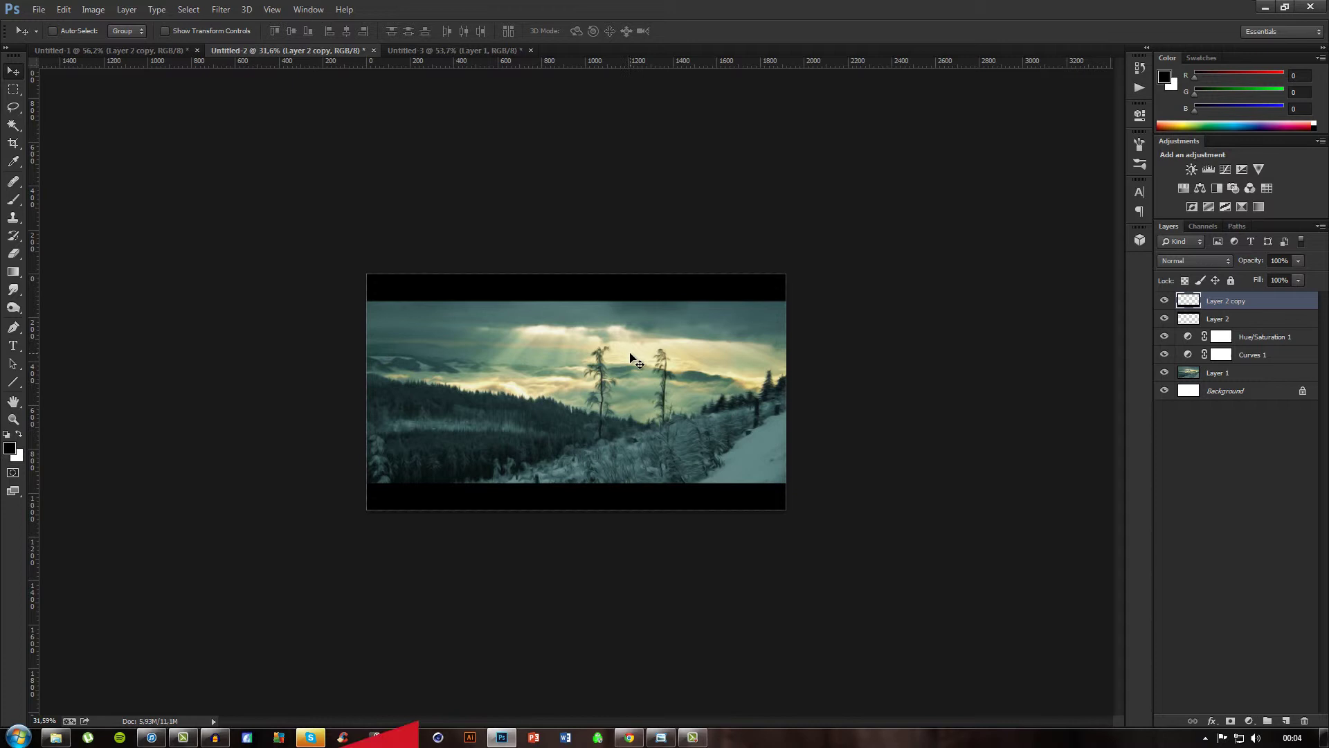
scroll(637, 360, "up", 2)
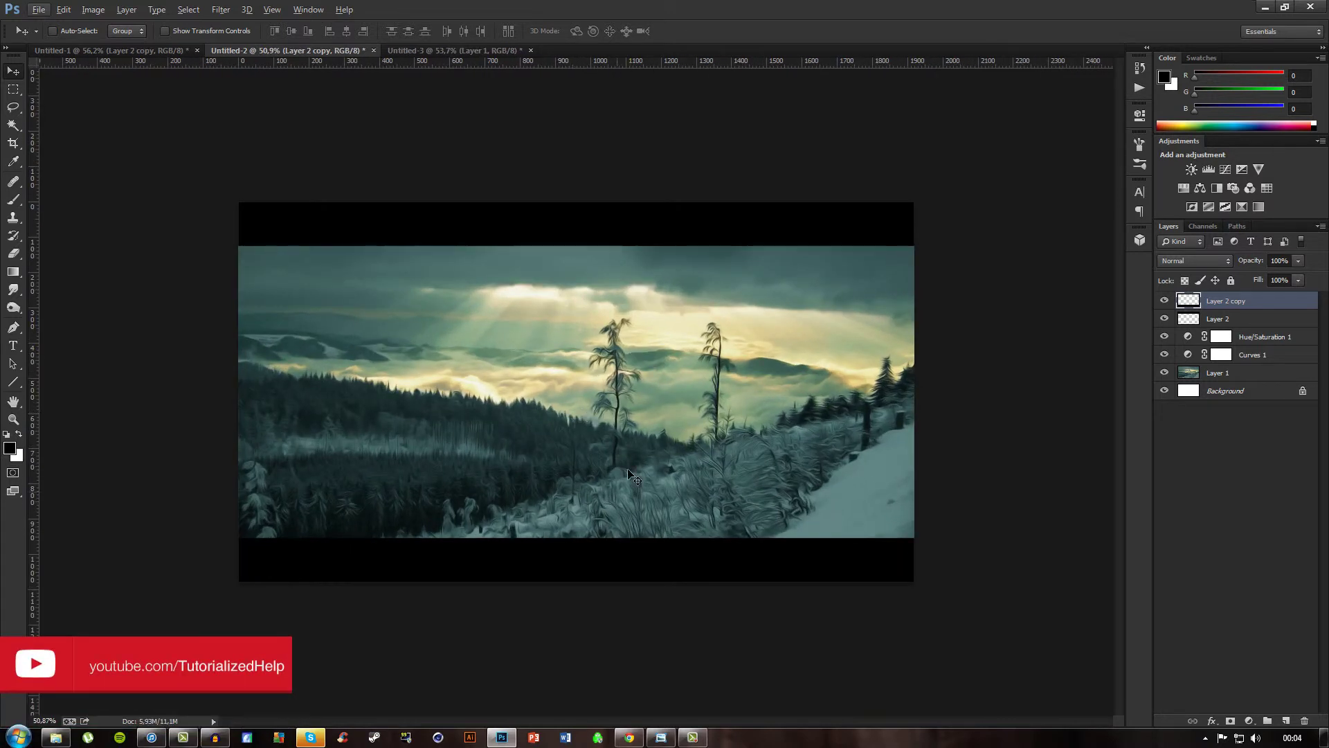
key("ctrl+Tab")
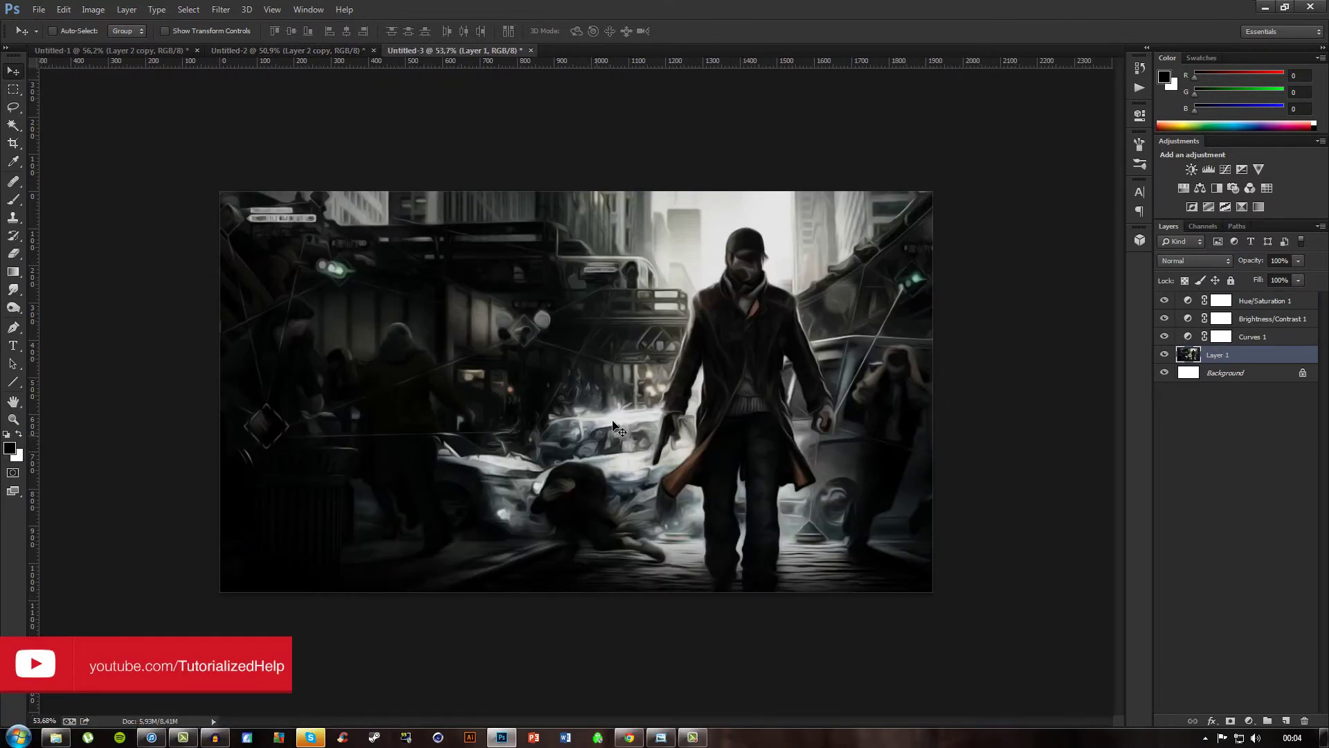